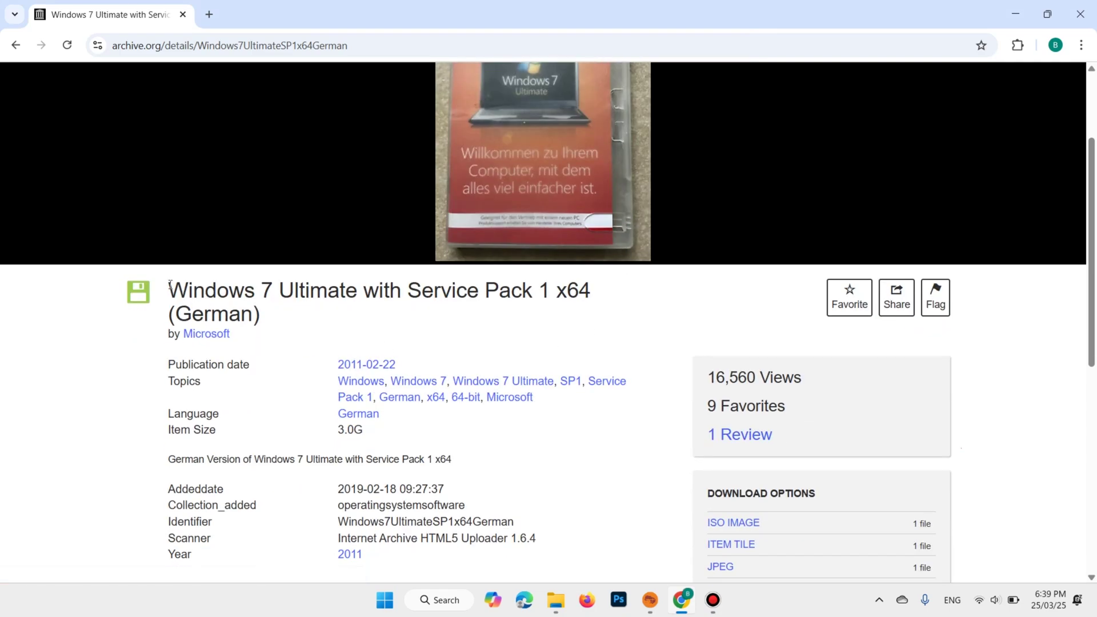
# Step: Open a new tab beside the Windows 7 Ultimate SP1 x64 (German) archive.org page
pyautogui.moveTo(170, 286); pyautogui.dragTo(355, 293)
pyautogui.scroll(-2, 482, 333)
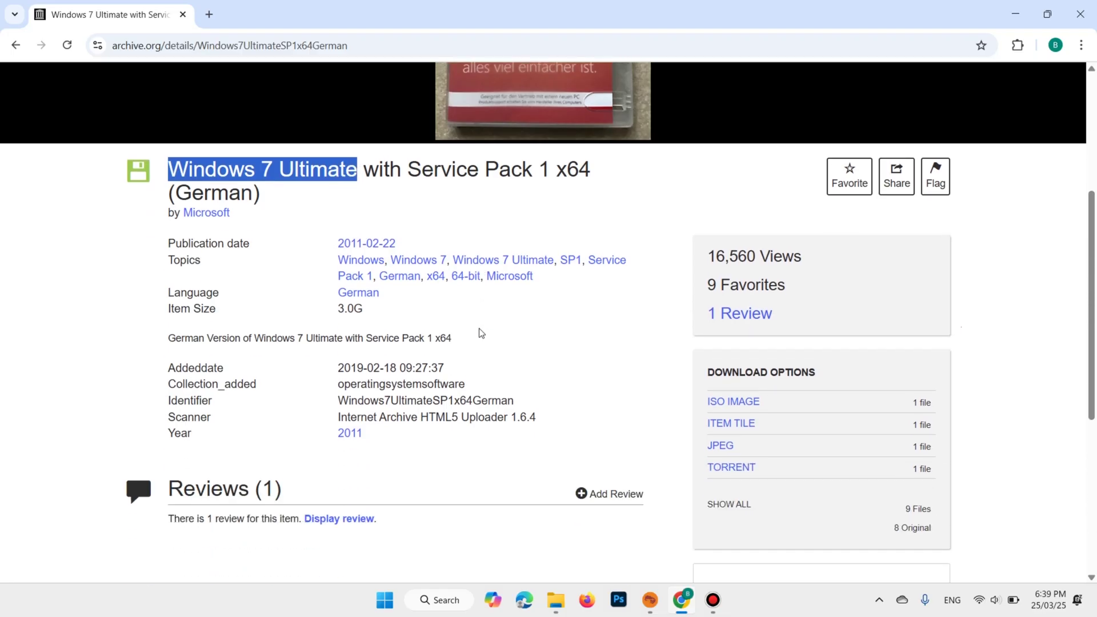
pyautogui.hotkey('ctrl', 't')
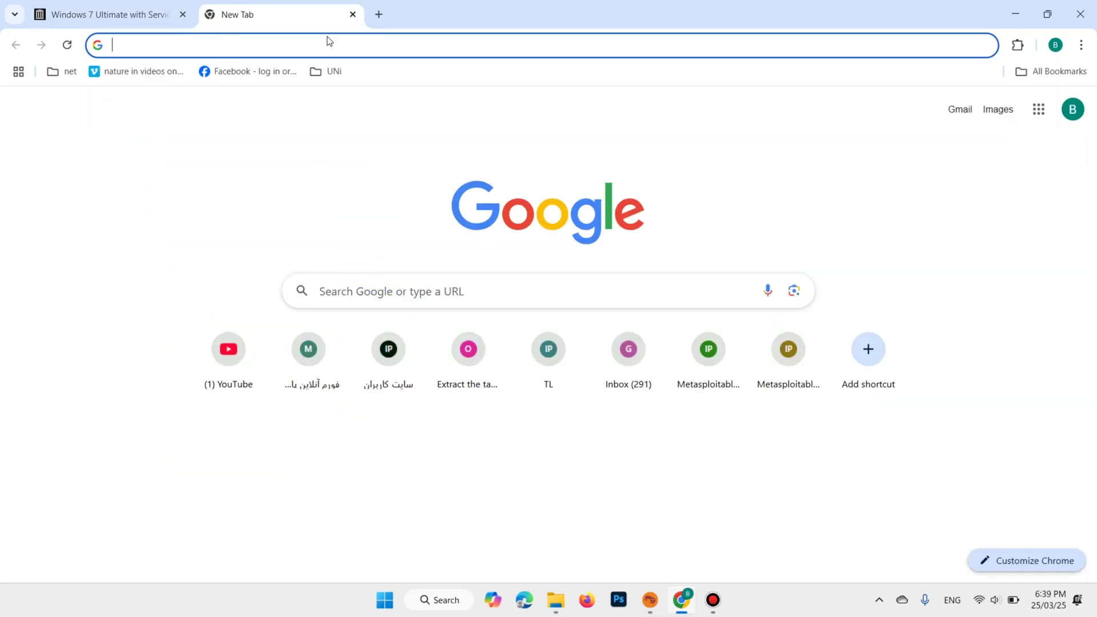
# Step: Search Google for 'download windows 7 ultimate 64 bit' and open the Archive.org Windows 7 Ultimate result
pyautogui.write('downl')
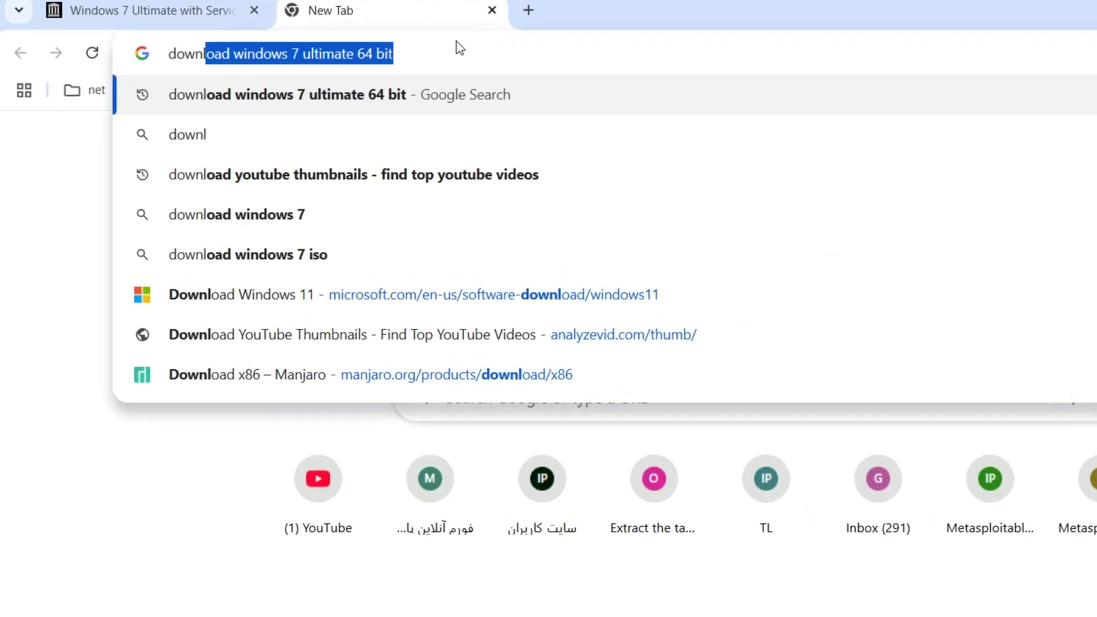
pyautogui.press('Right')
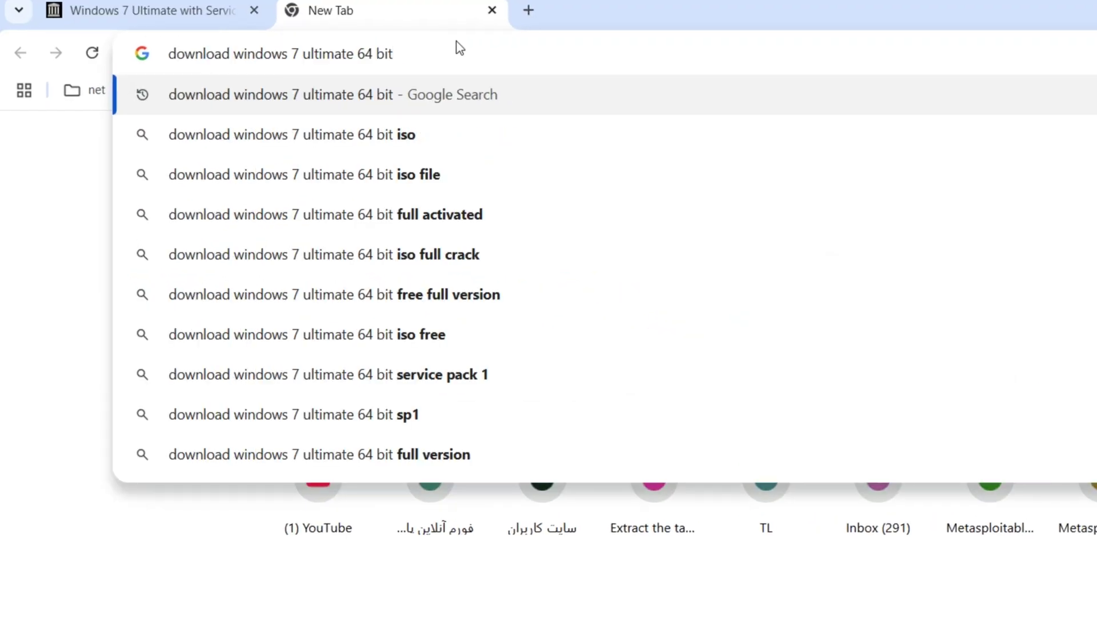
pyautogui.press('Return')
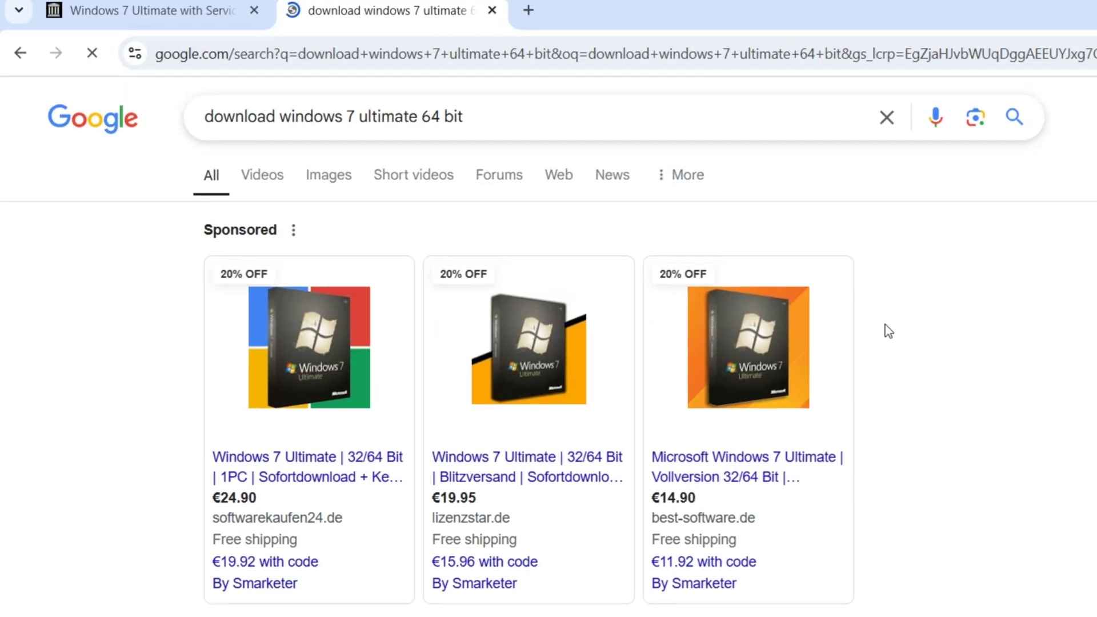
pyautogui.scroll(-5, 886, 325)
pyautogui.moveTo(196, 358); pyautogui.dragTo(348, 343)
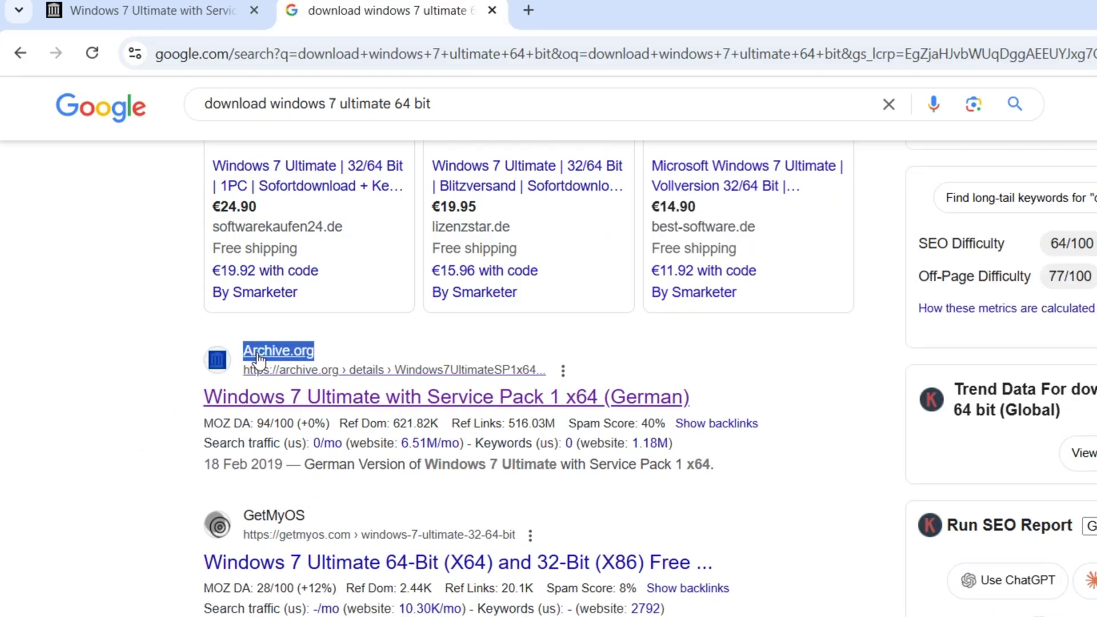
pyautogui.click(361, 399)
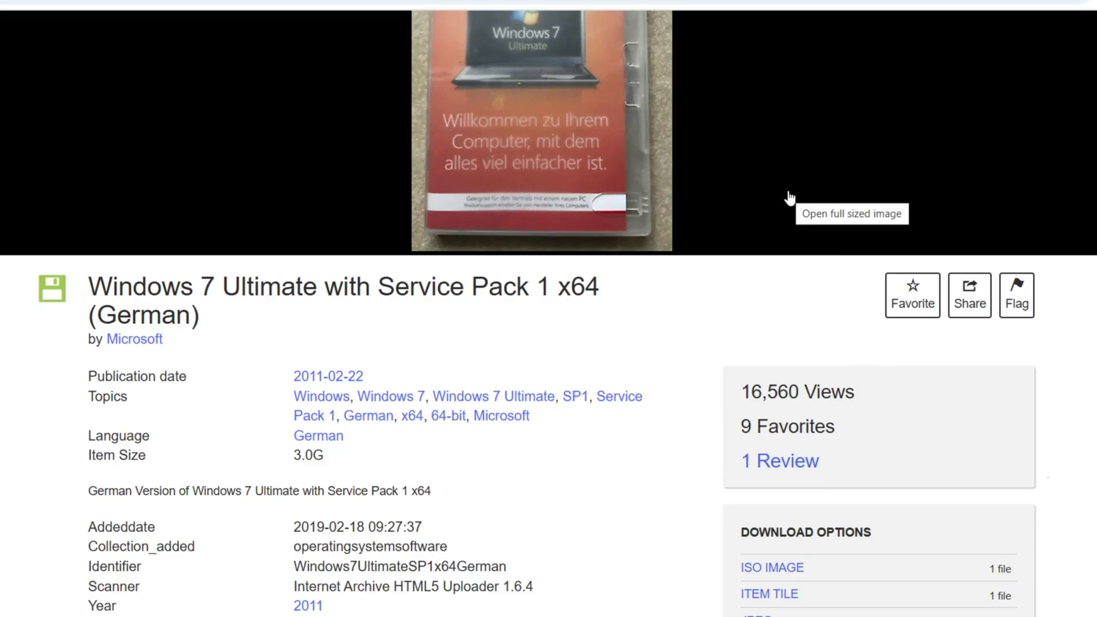
# Step: Download the 3.0 GB ISO IMAGE file from the item's Download Options
pyautogui.scroll(-3, 783, 194)
pyautogui.moveTo(736, 366); pyautogui.dragTo(907, 363)
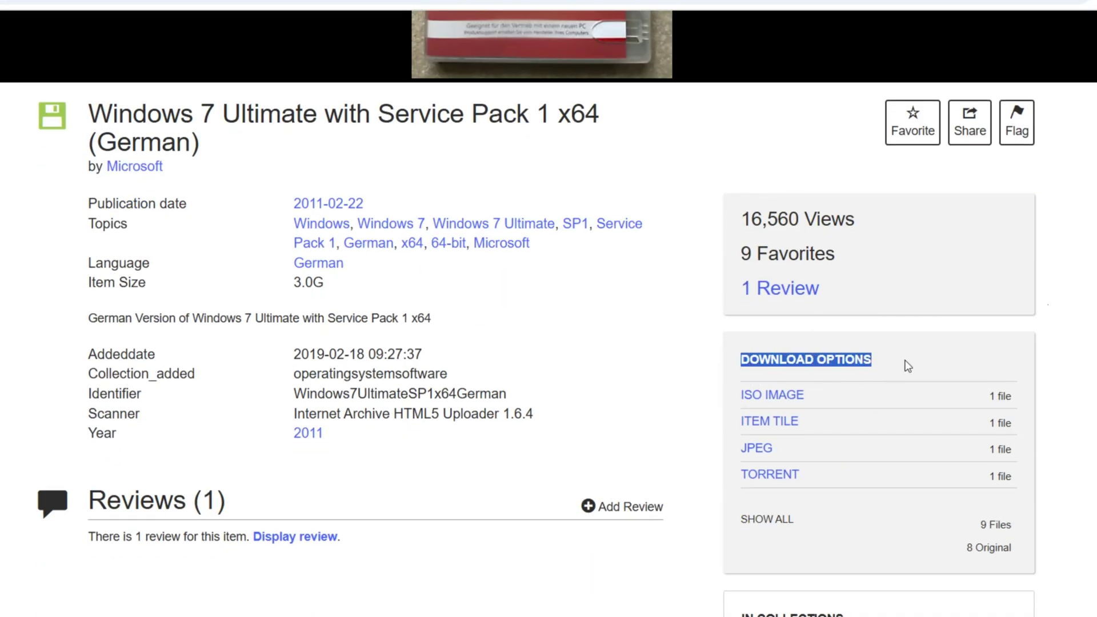
pyautogui.click(908, 366)
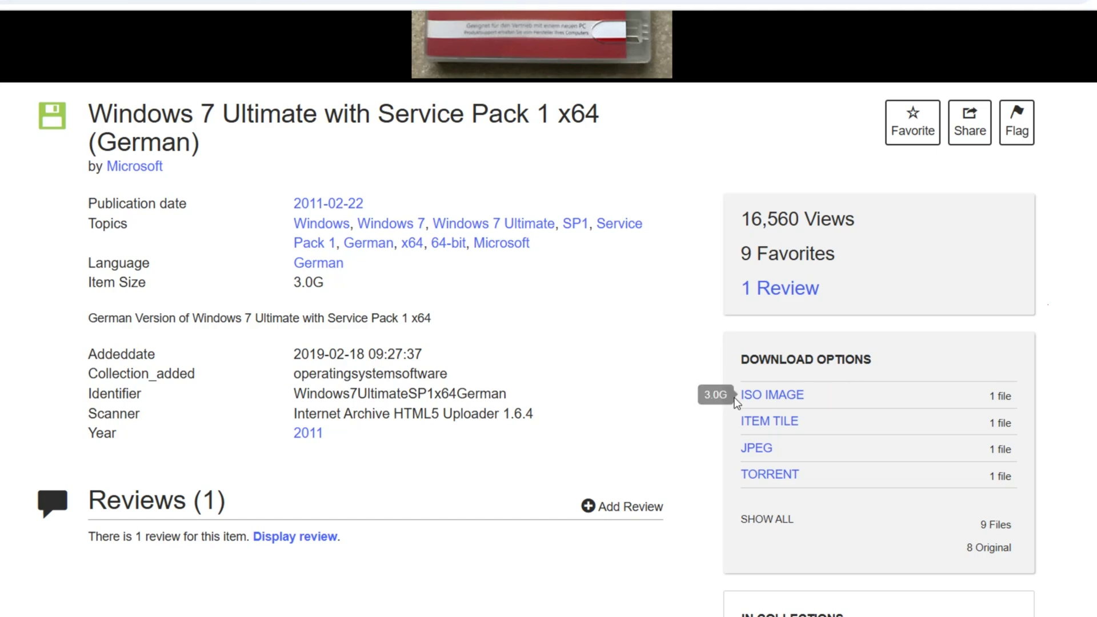
pyautogui.moveTo(665, 396); pyautogui.dragTo(853, 399)
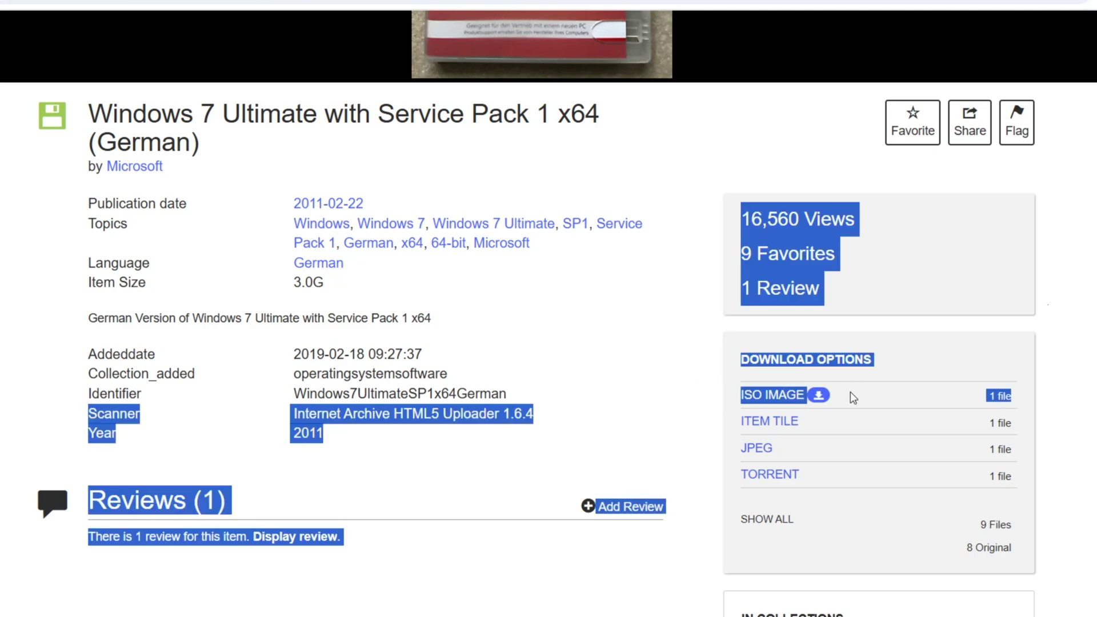
pyautogui.click(823, 400)
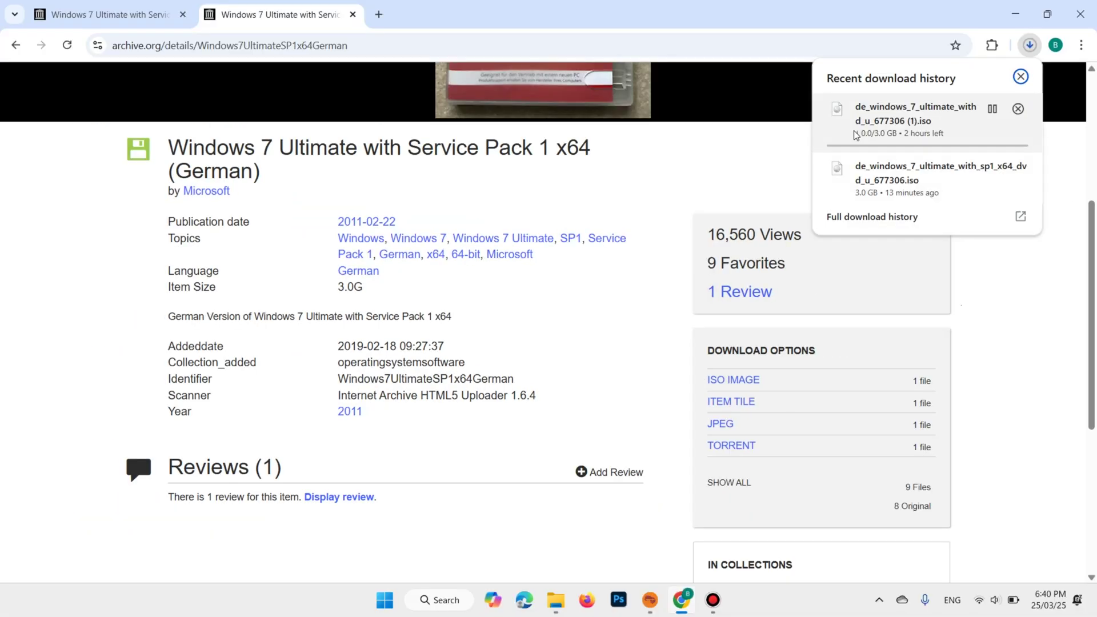
# Step: Open rufus.ie in a new browser tab
pyautogui.click(379, 15)
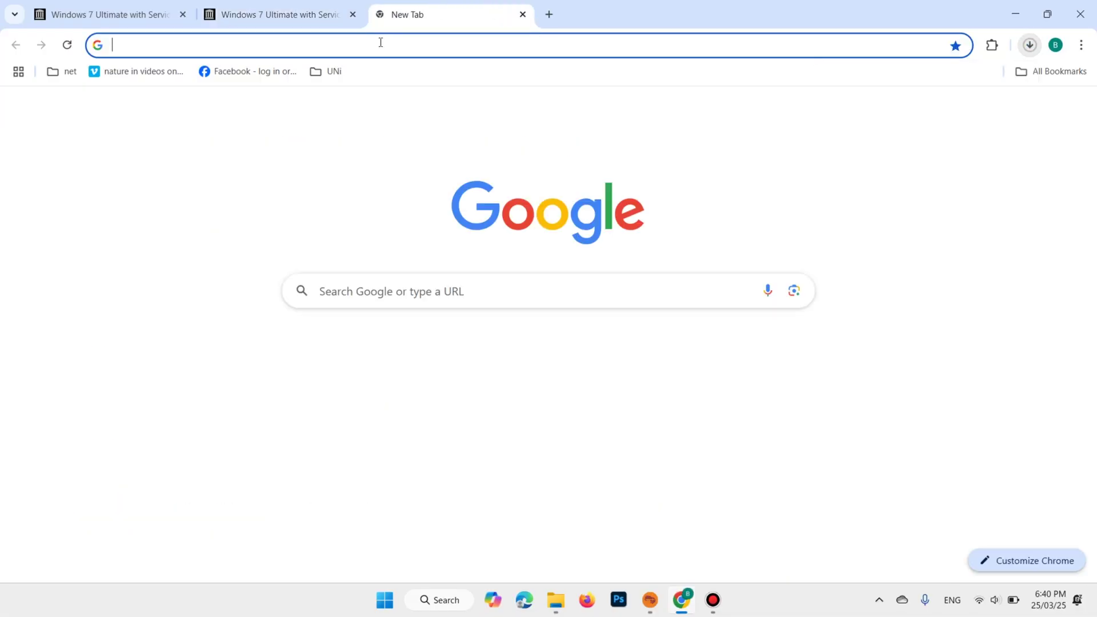
pyautogui.click(379, 42)
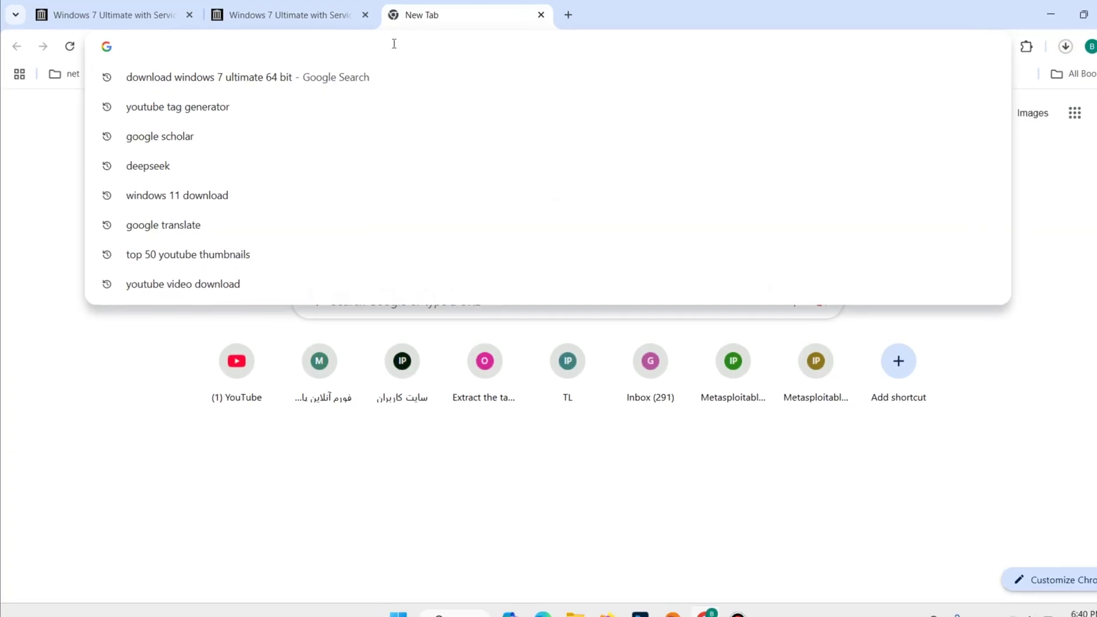
pyautogui.write('w')
pyautogui.press('BackSpace')
pyautogui.press('BackSpace')
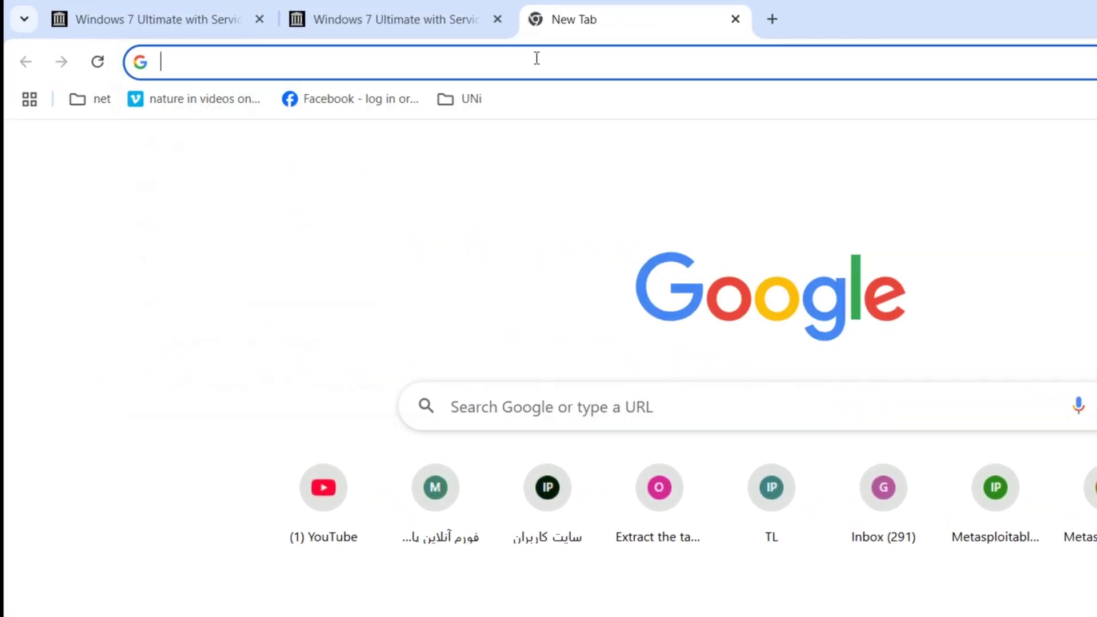
pyautogui.write('rufus.ie')
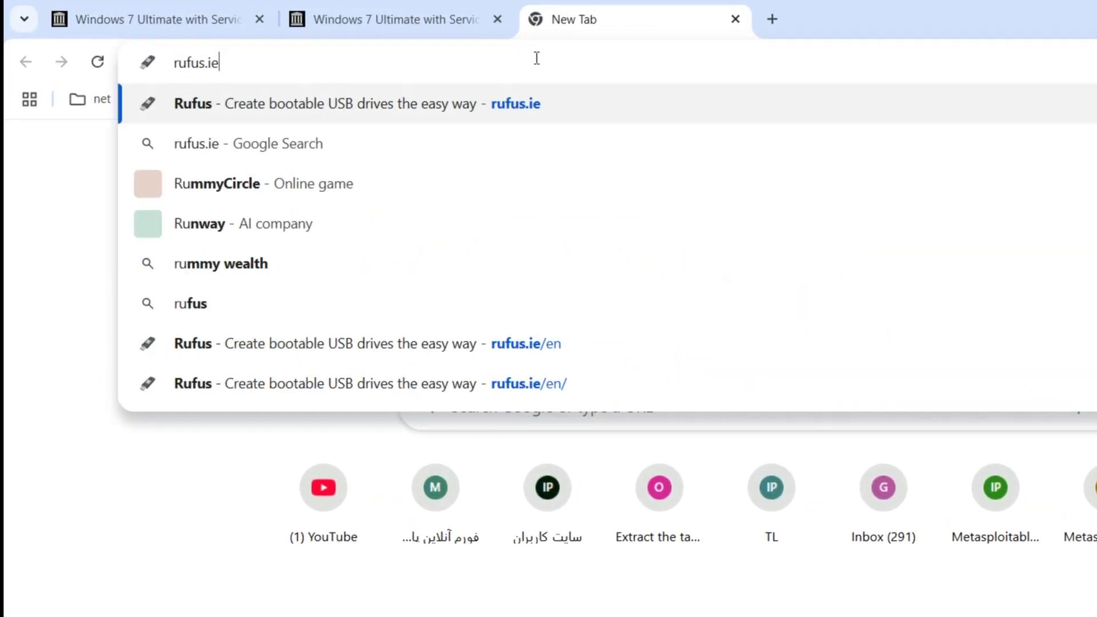
pyautogui.press('Return')
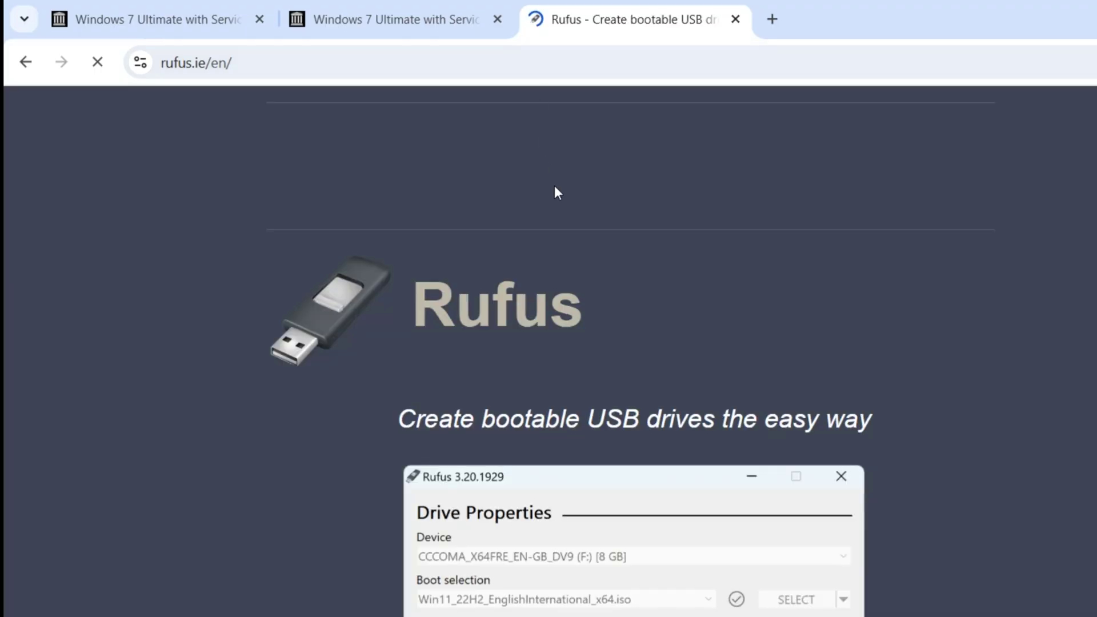
# Step: Download rufus-4.6.exe, select rufus-4.6 (1).exe in Downloads, then minimize the window
pyautogui.scroll(-5, 558, 206)
pyautogui.scroll(-15, 557, 220)
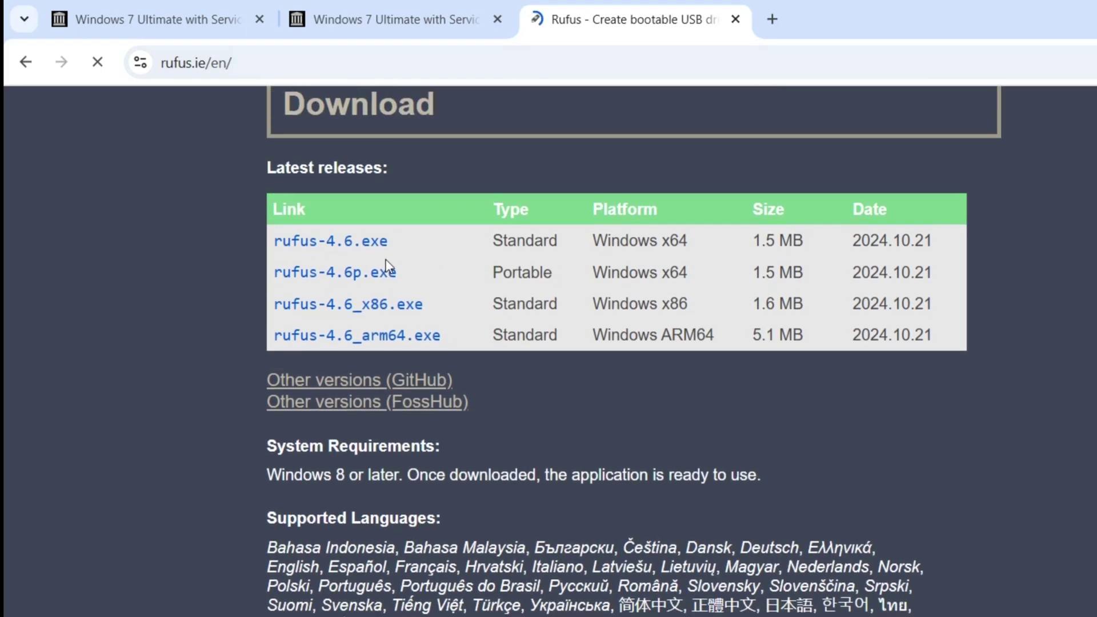
pyautogui.moveTo(272, 242); pyautogui.dragTo(395, 234)
pyautogui.click(343, 241)
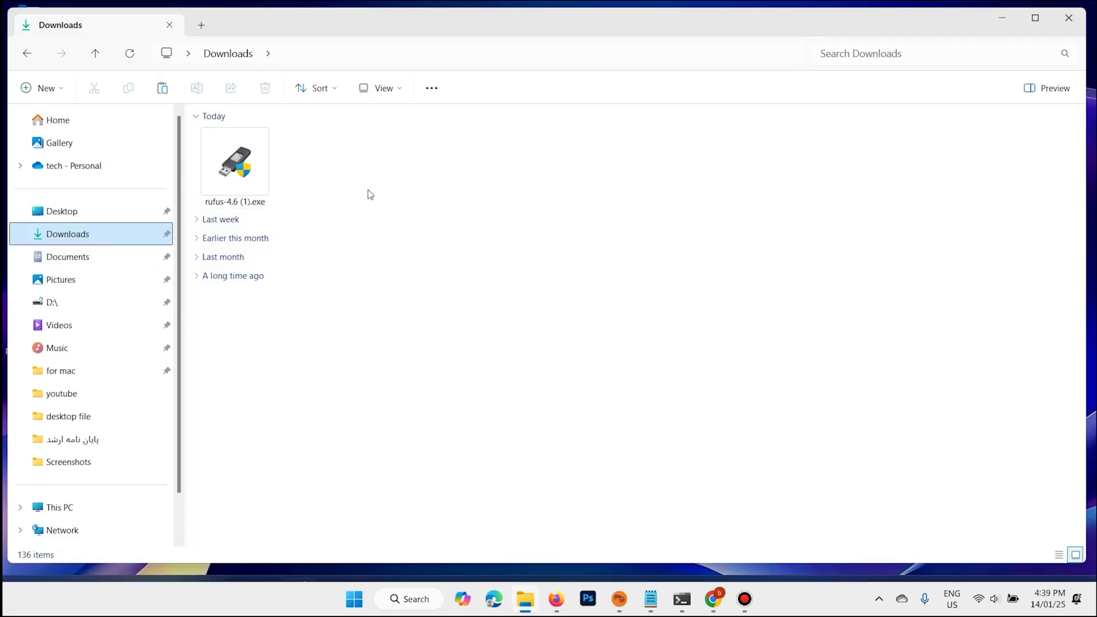
pyautogui.moveTo(367, 182); pyautogui.dragTo(283, 150)
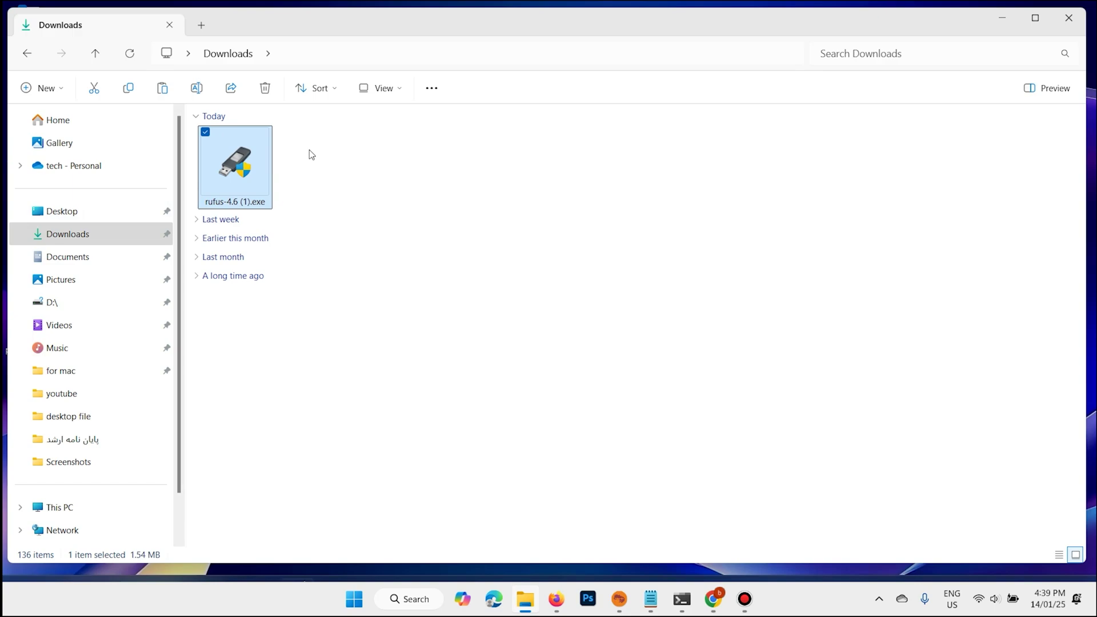
pyautogui.click(993, 20)
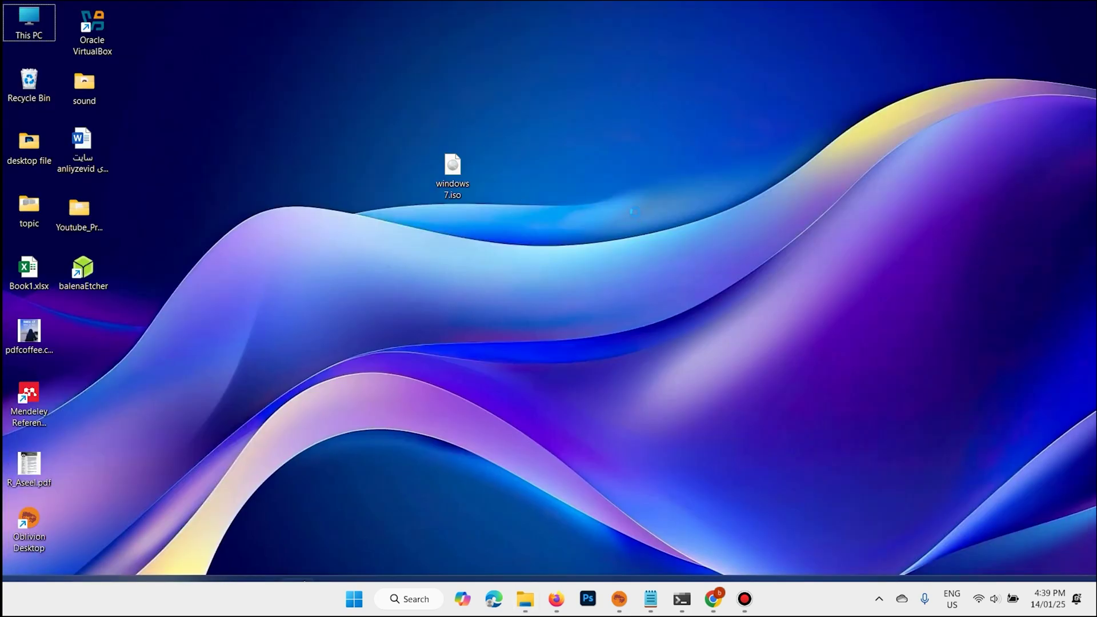
# Step: Paste rufus-4.6 (1).exe onto the desktop beside windows 7.iso and launch it
pyautogui.hotkey('ctrl', 'v')
pyautogui.moveTo(84, 337); pyautogui.dragTo(567, 234)
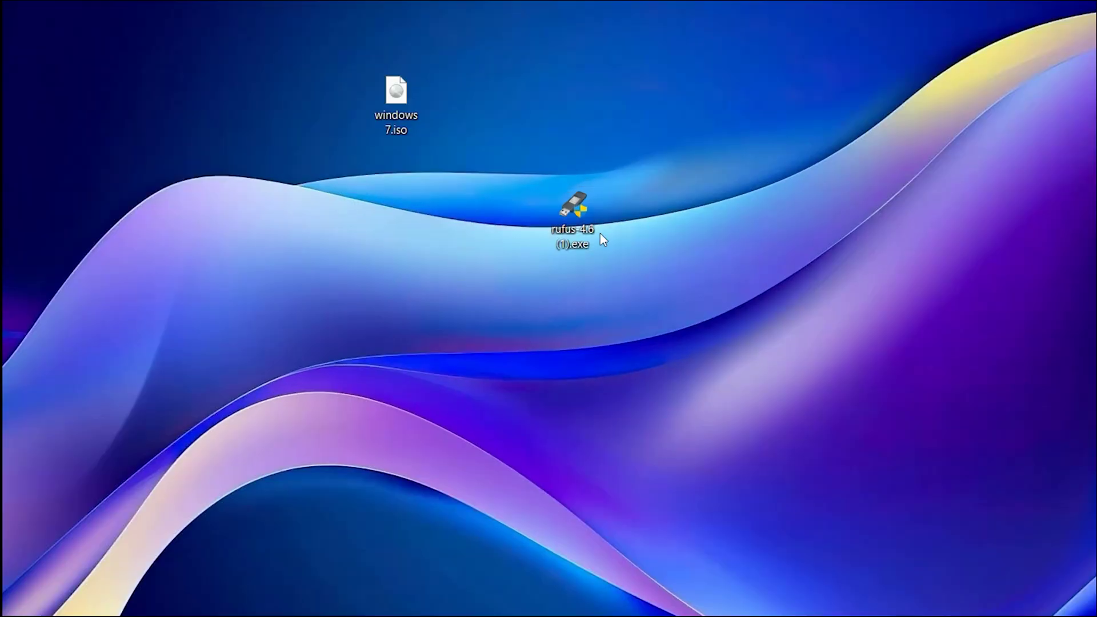
pyautogui.moveTo(589, 243); pyautogui.dragTo(551, 158)
pyautogui.click(612, 135)
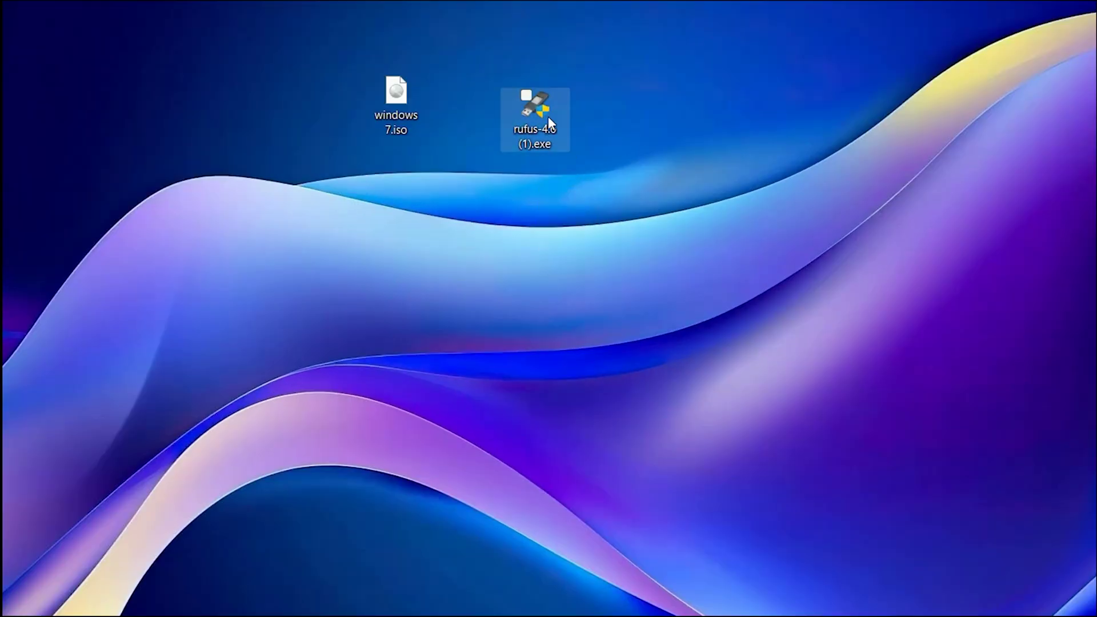
pyautogui.doubleClick(545, 113)
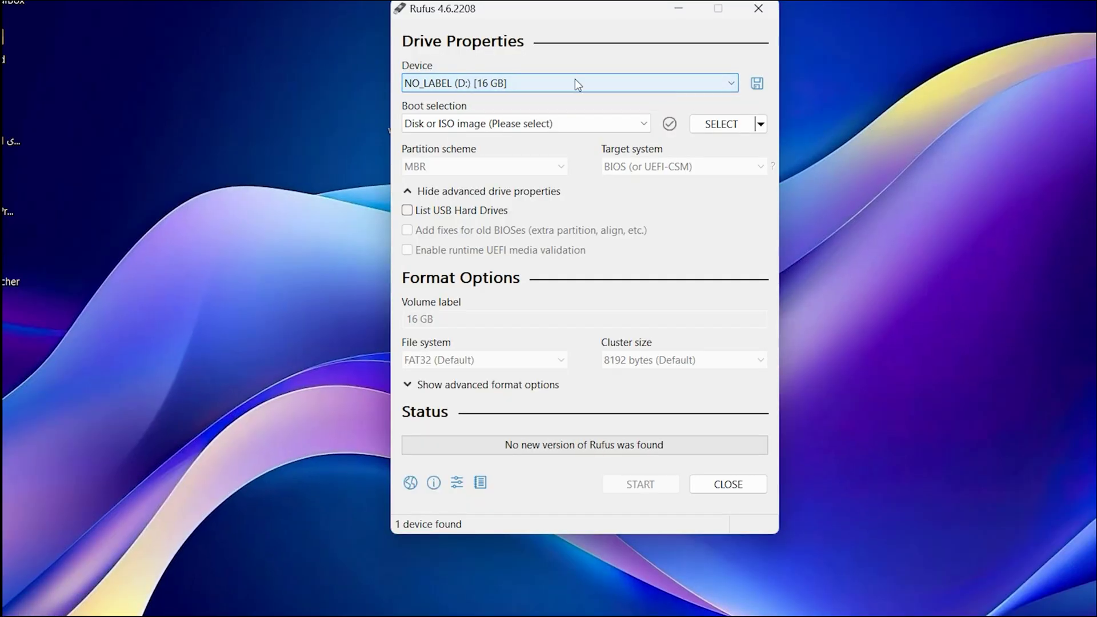
# Step: Select windows 7.iso from the Desktop as the Rufus boot image
pyautogui.click(725, 127)
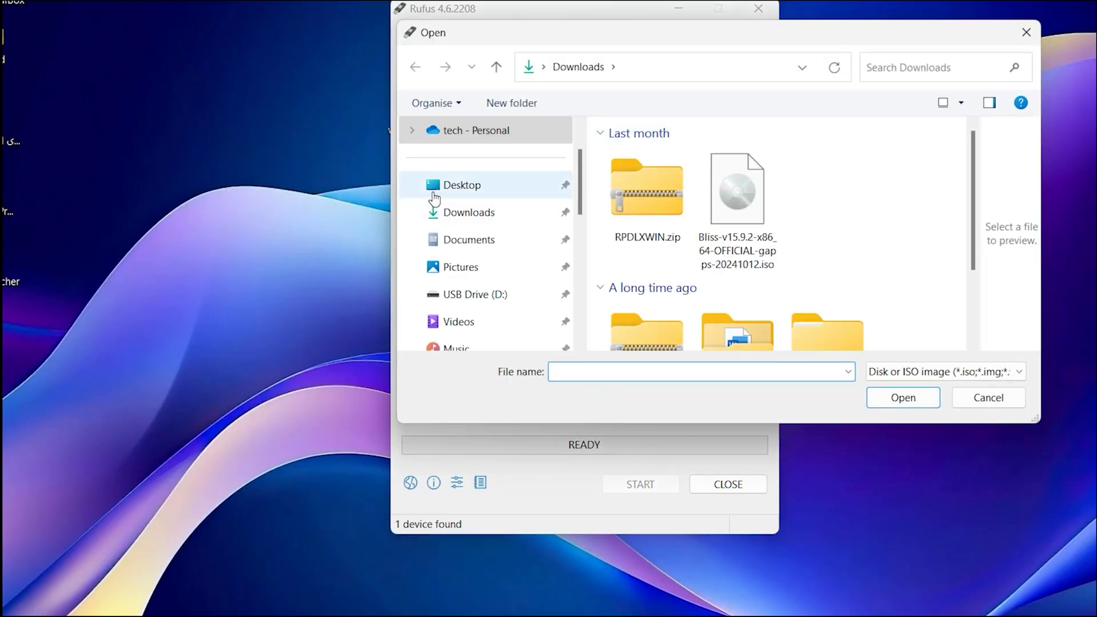
pyautogui.click(434, 194)
pyautogui.click(623, 268)
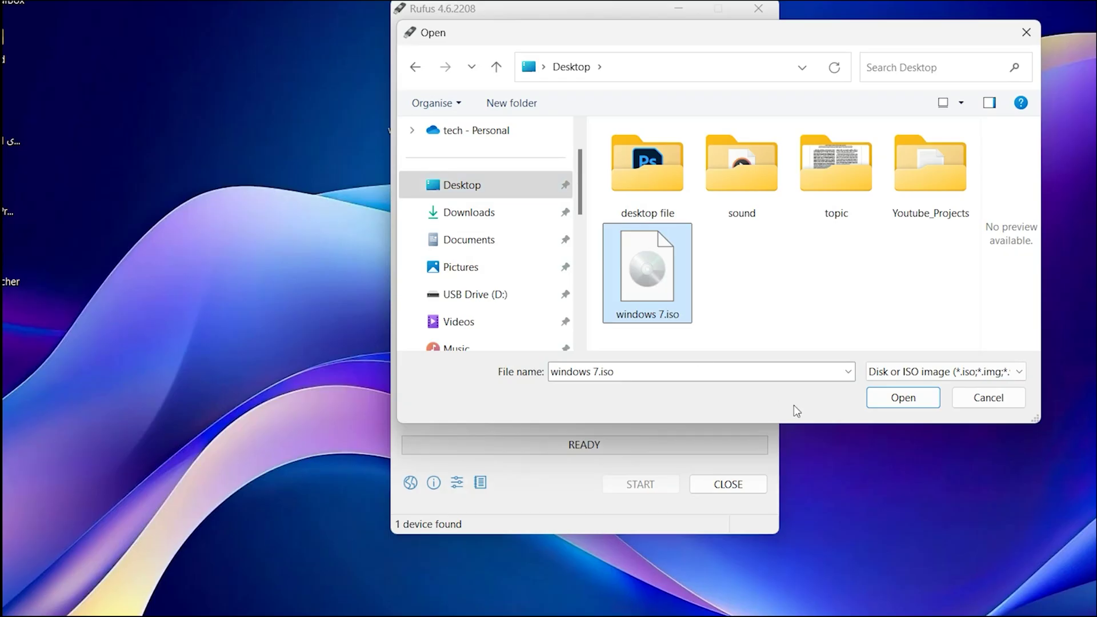
pyautogui.click(893, 403)
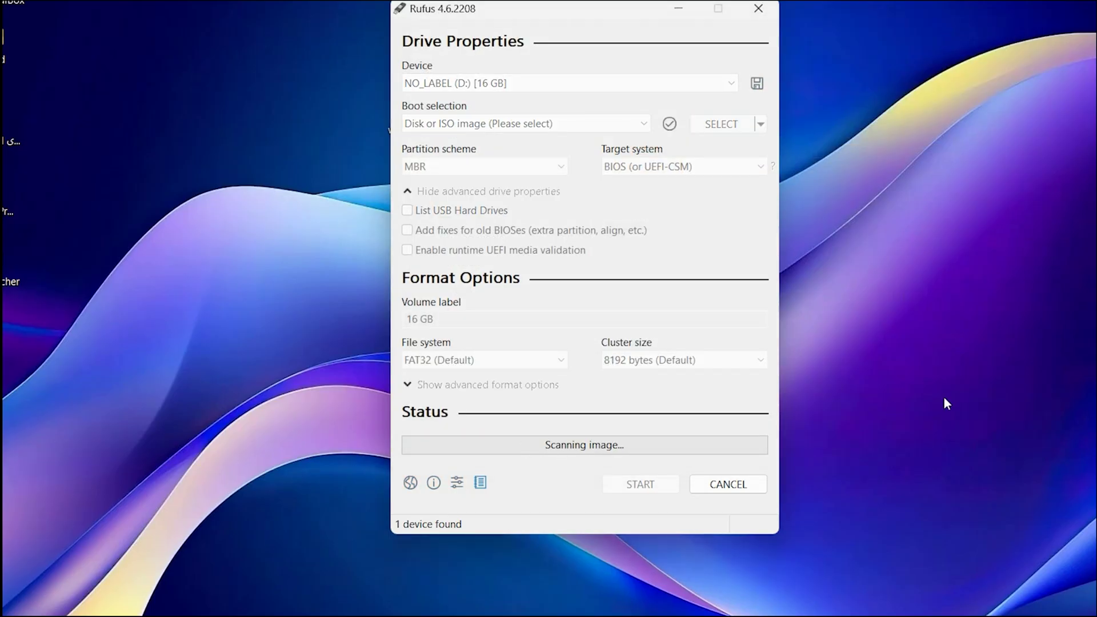
# Step: Trim the volume label to 'Windows 7' by deleting the extra _Gold v1511 text
pyautogui.moveTo(530, 355); pyautogui.dragTo(407, 356)
pyautogui.click(541, 357)
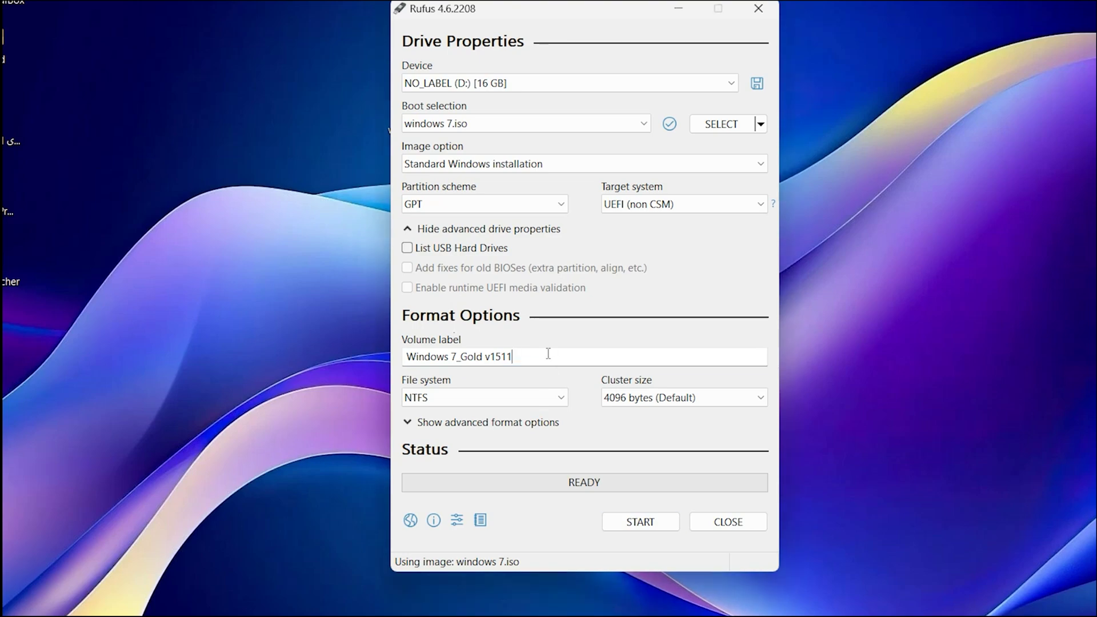
pyautogui.moveTo(549, 355); pyautogui.dragTo(457, 357)
pyautogui.click(456, 357)
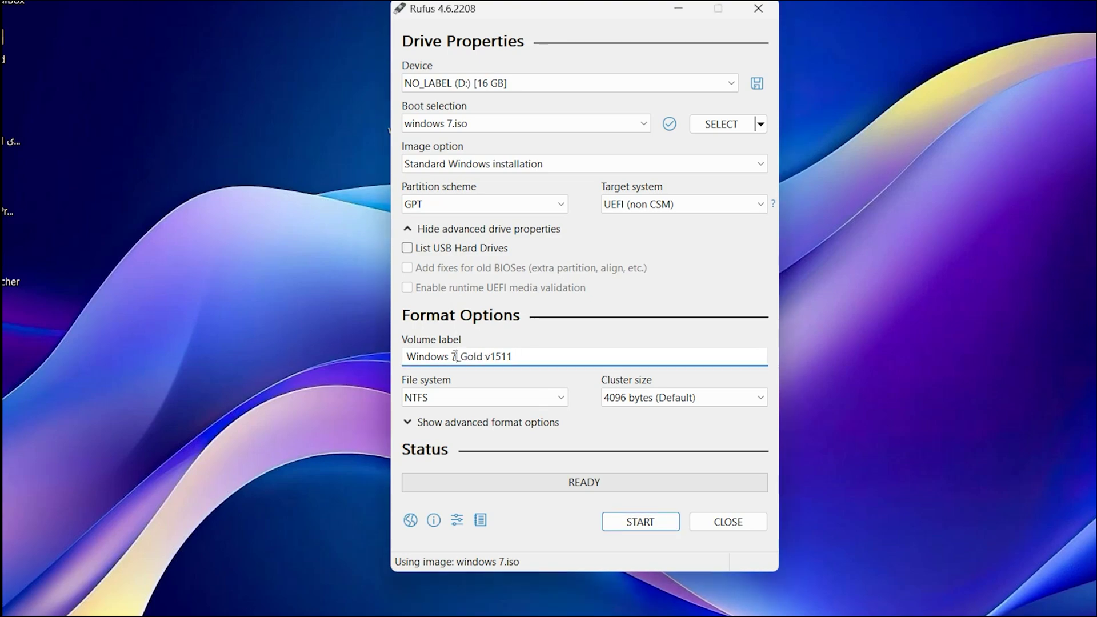
pyautogui.press('BackSpace')
pyautogui.press('BackSpace')
pyautogui.press('BackSpace')
pyautogui.press('BackSpace')
pyautogui.press('BackSpace')
pyautogui.press('BackSpace')
pyautogui.press('BackSpace')
pyautogui.press('BackSpace')
pyautogui.press('BackSpace')
pyautogui.press('BackSpace')
# Step: Write windows 7.iso to the 16 GB USB drive, accepting the UEFI and data-erase warnings, then close Rufus
pyautogui.click(634, 521)
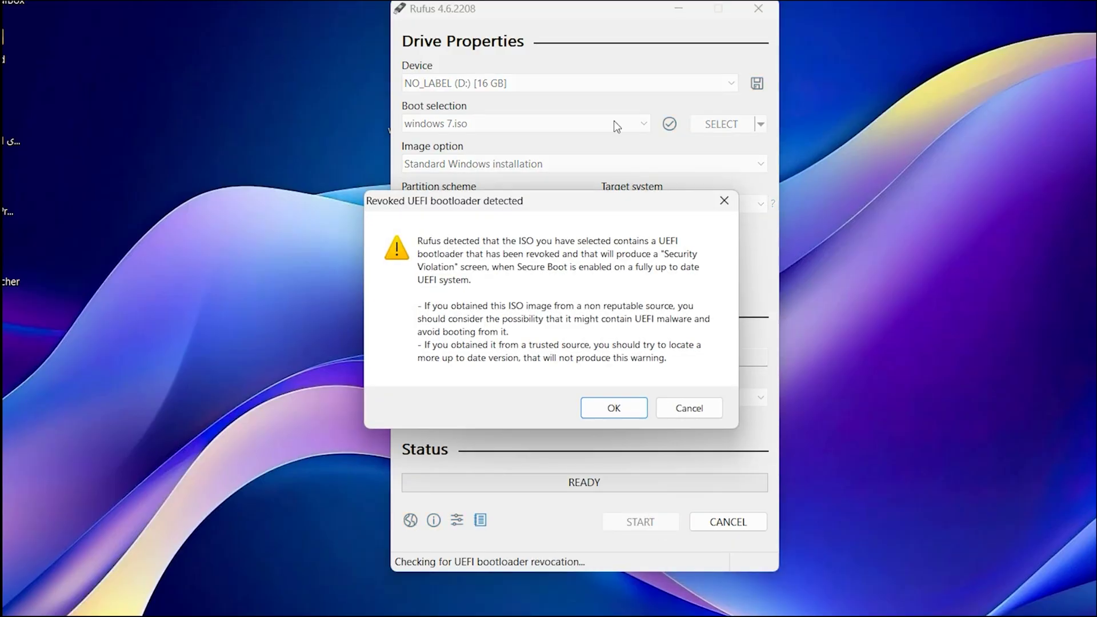
pyautogui.click(624, 407)
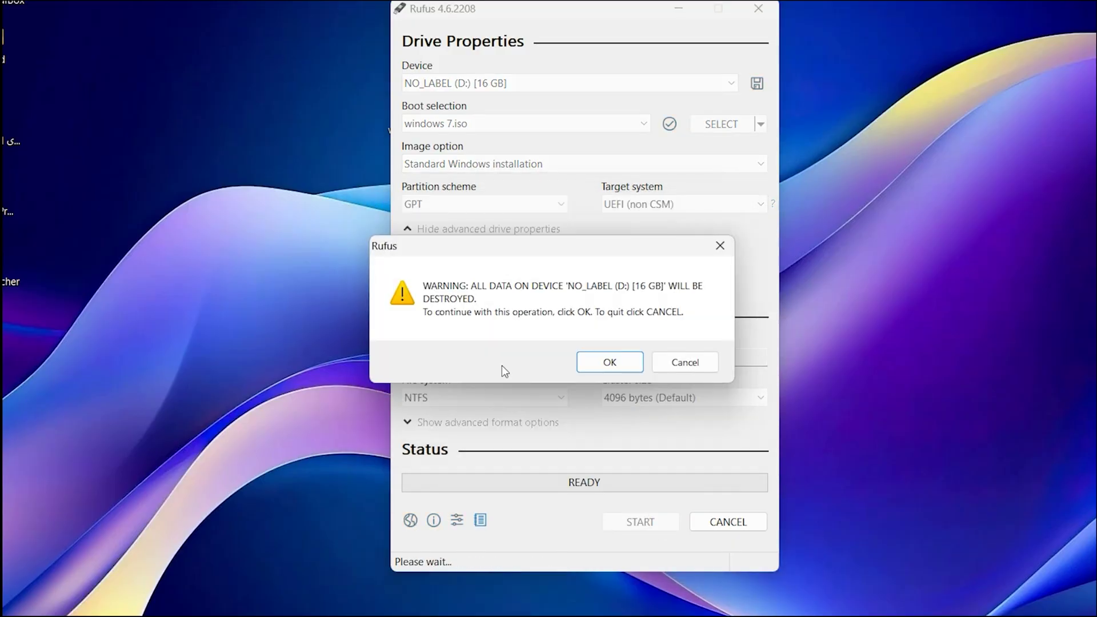
pyautogui.click(611, 364)
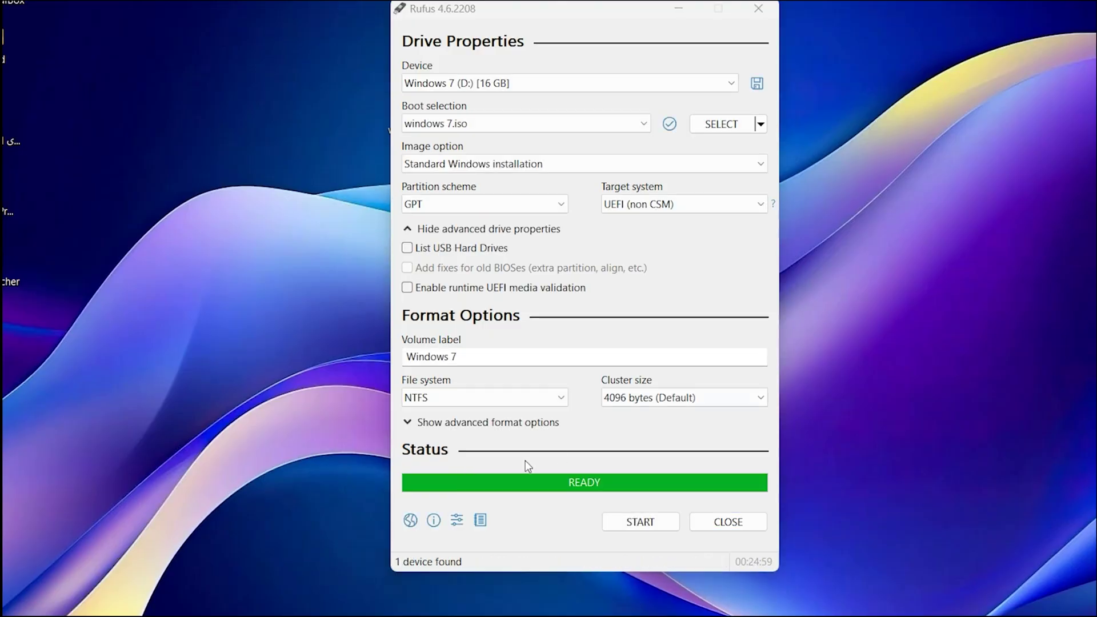
pyautogui.click(733, 522)
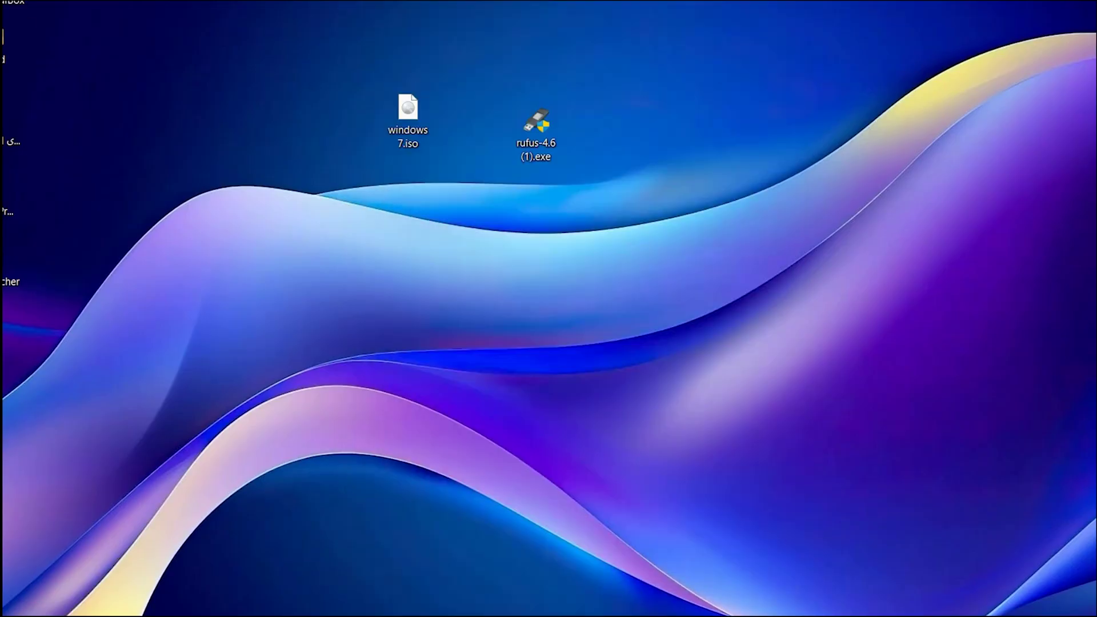
# Step: Inspect Windows 7 (D:) in File Explorer's This PC, showing 6.11 GB free of 14.8 GB
pyautogui.press('super+e')
pyautogui.moveTo(576, 235); pyautogui.dragTo(421, 97)
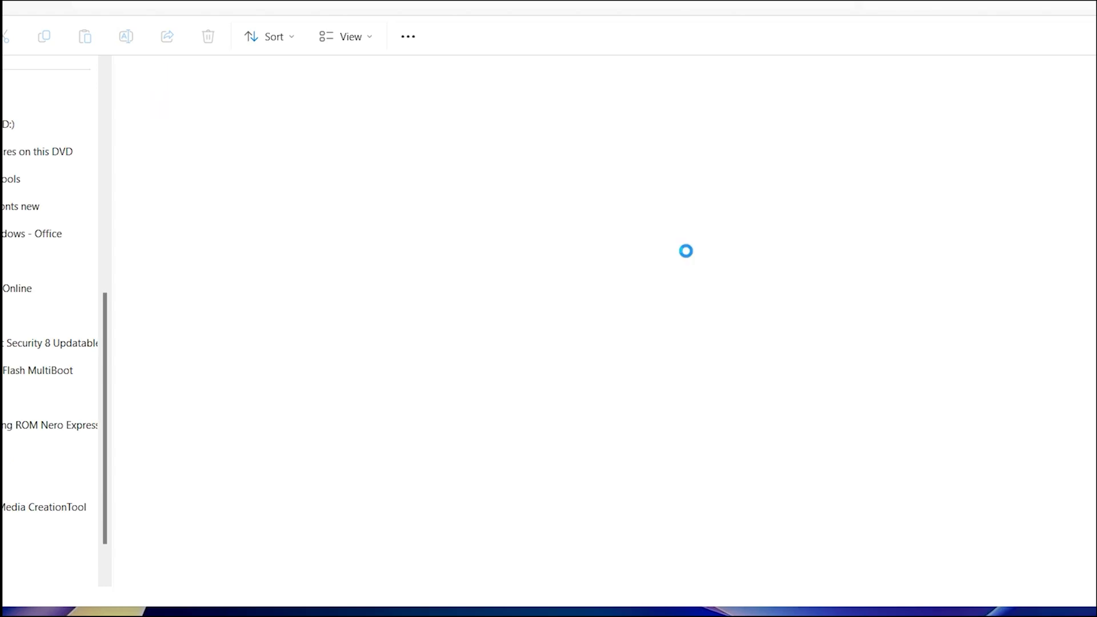
pyautogui.moveTo(559, 216); pyautogui.dragTo(384, 94)
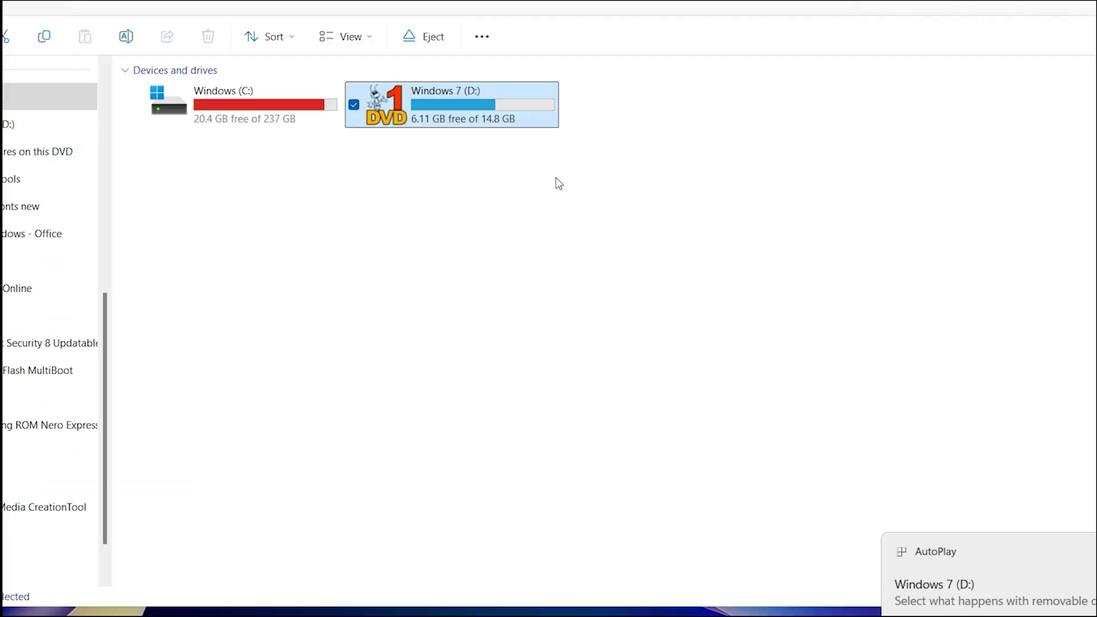
pyautogui.moveTo(665, 229); pyautogui.dragTo(399, 130)
pyautogui.moveTo(369, 95); pyautogui.dragTo(369, 94)
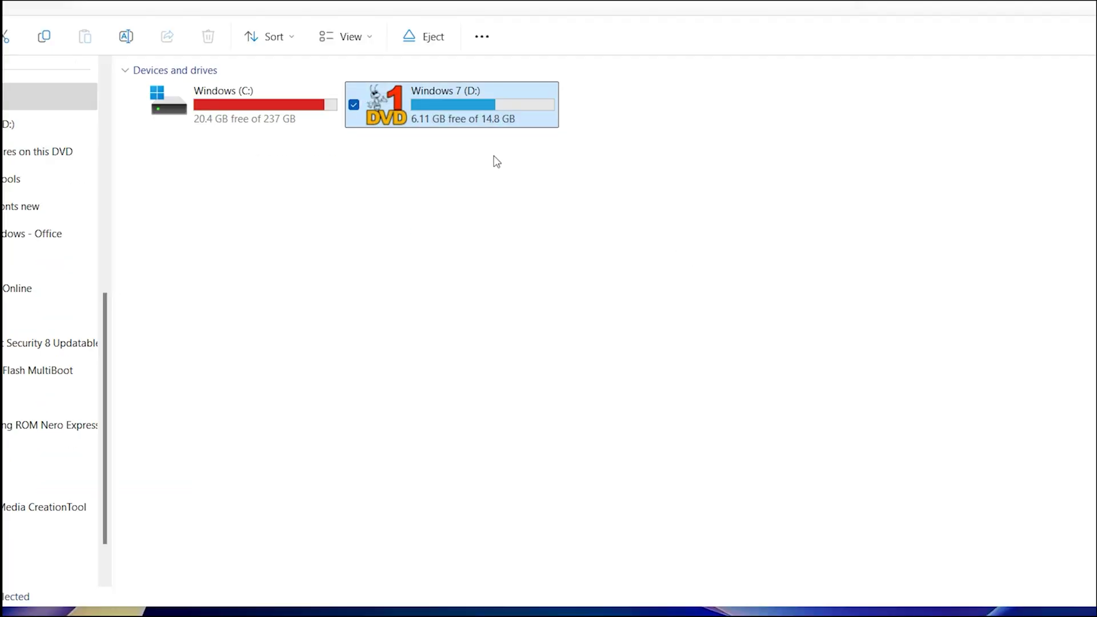
pyautogui.click(492, 162)
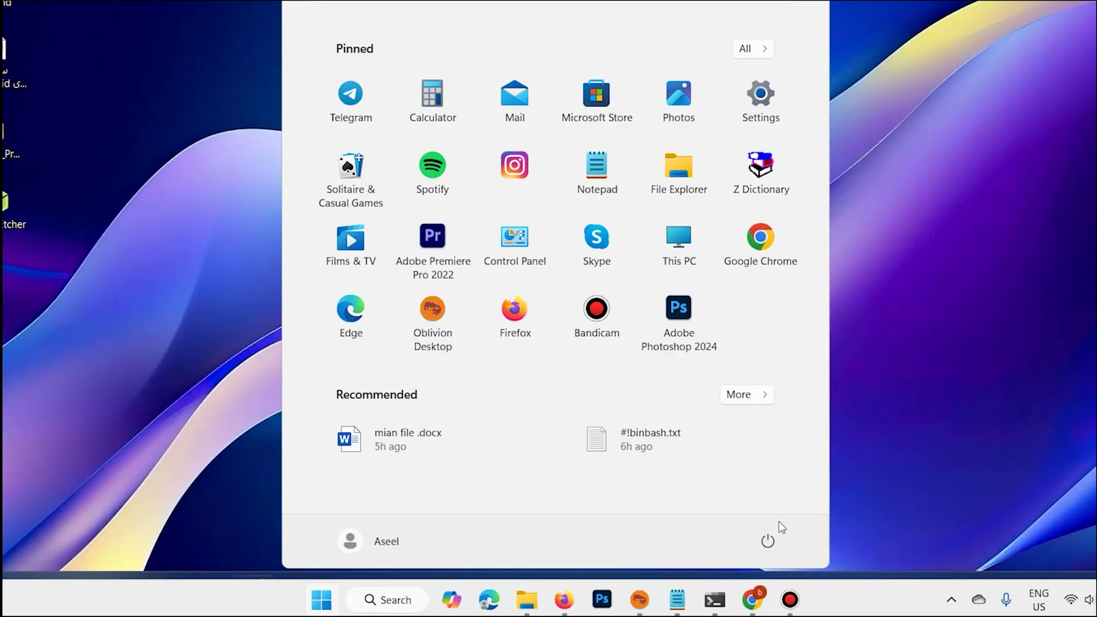
# Step: Restart the computer from the Start menu's power options
pyautogui.click(769, 541)
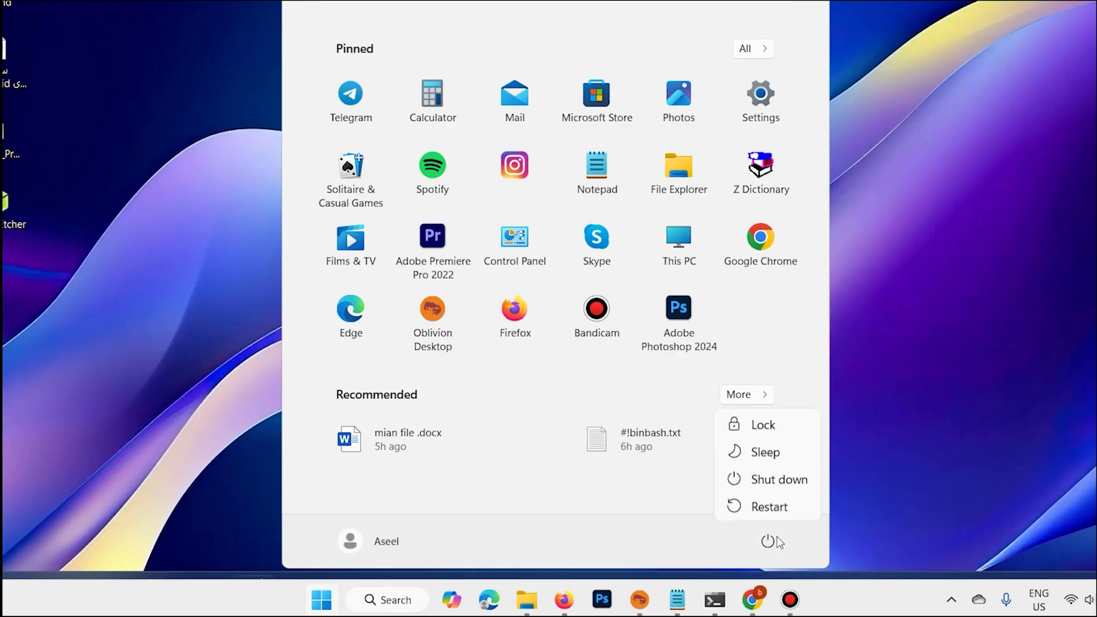
pyautogui.click(776, 507)
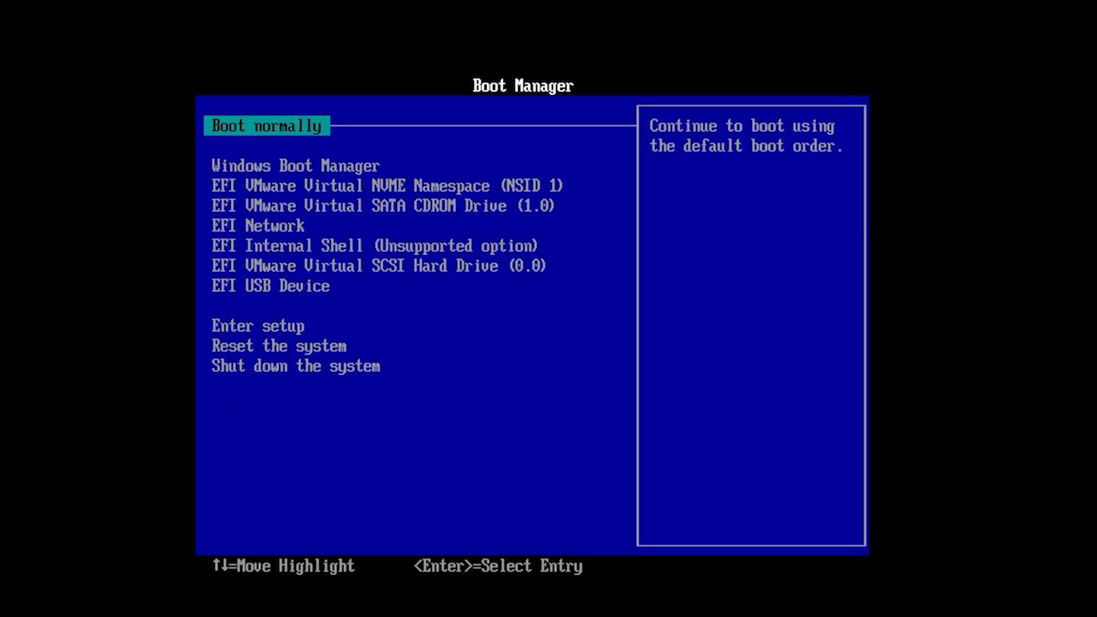
# Step: Boot from the EFI USB Device entry in the Boot Manager
pyautogui.press('Down')
pyautogui.press('Down')
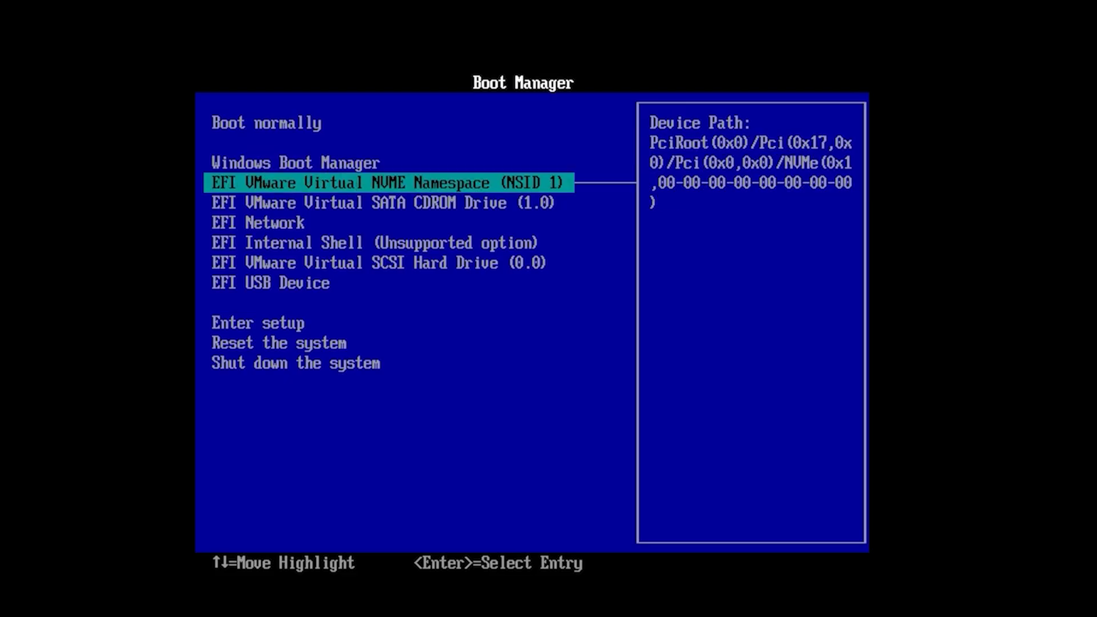
pyautogui.press('Down')
pyautogui.press('Down')
pyautogui.press('Down')
pyautogui.press('Down')
pyautogui.press('Down')
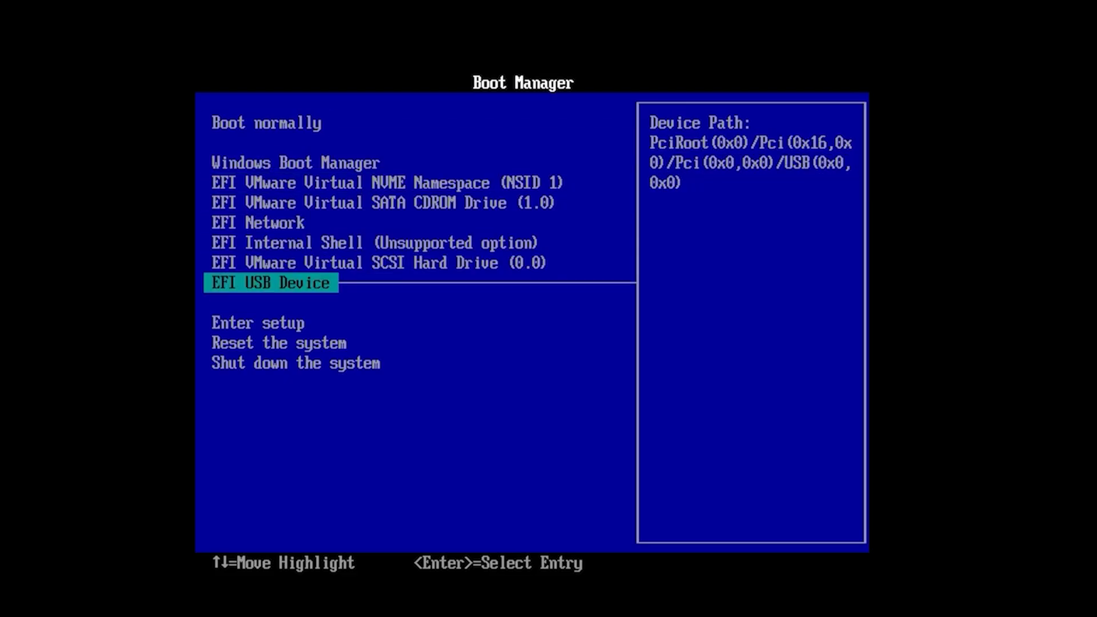
pyautogui.press('Return')
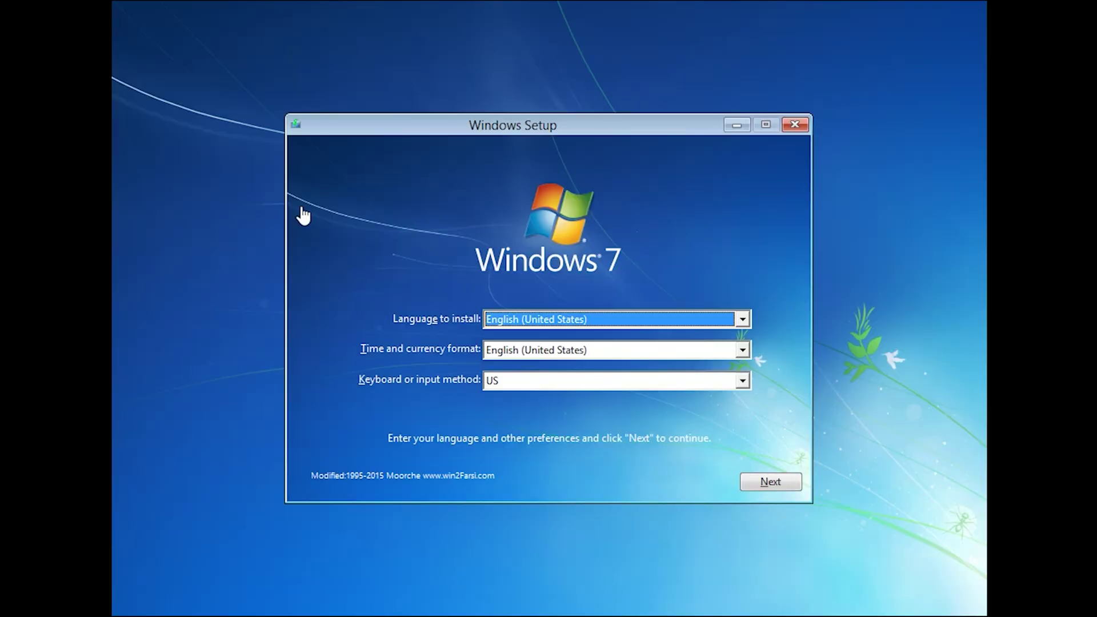
# Step: Keep the default language and keyboard, start the install and choose the 64bit Home Gold Edition
pyautogui.click(778, 479)
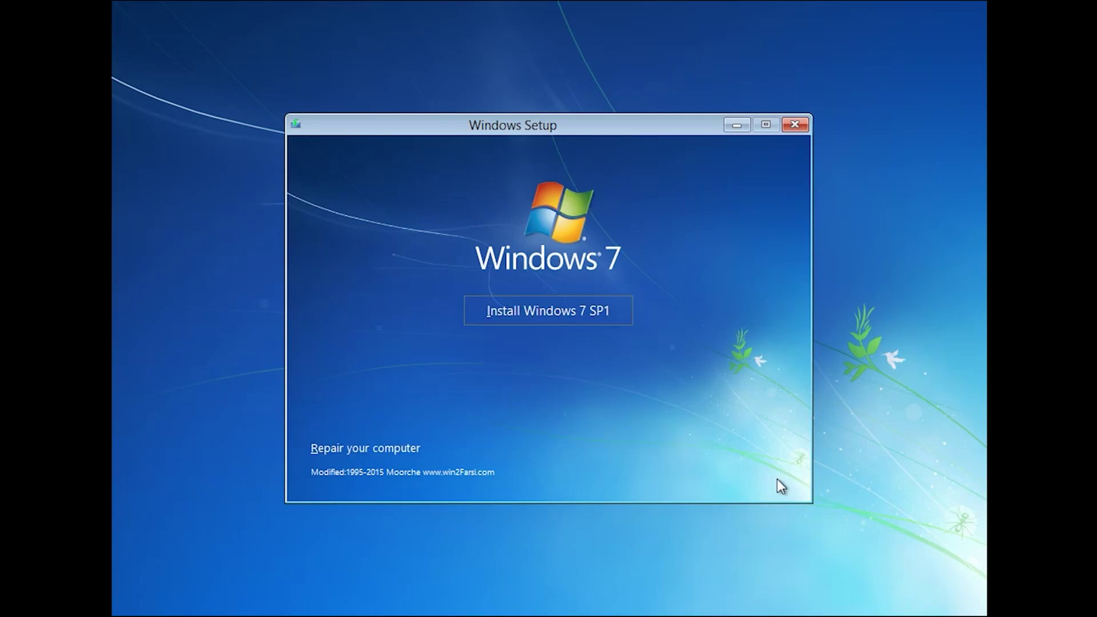
pyautogui.click(574, 319)
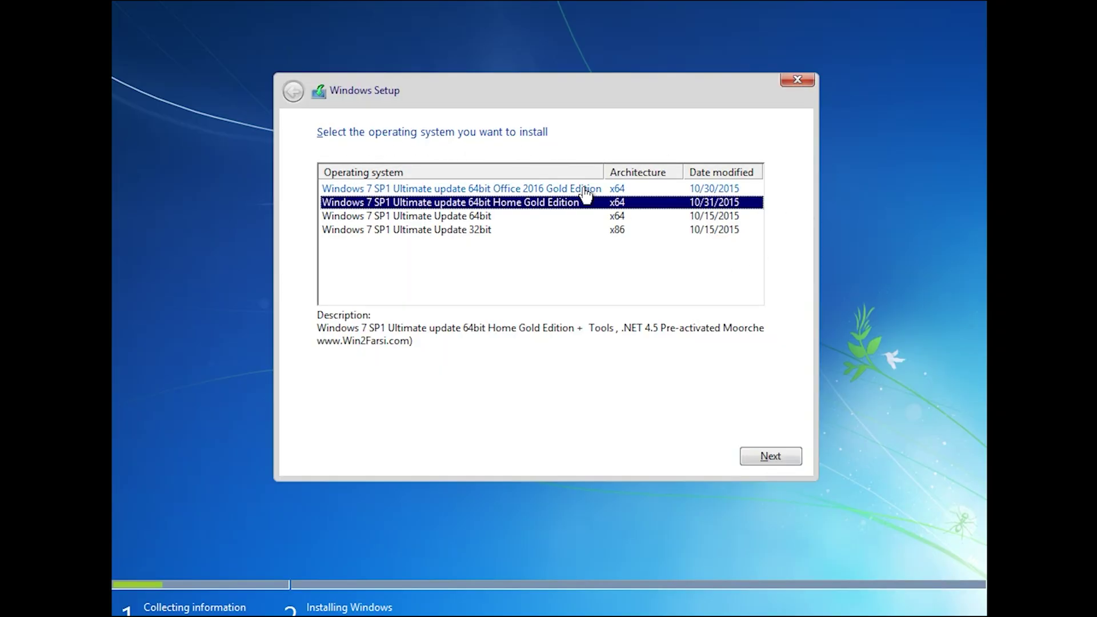
pyautogui.click(776, 456)
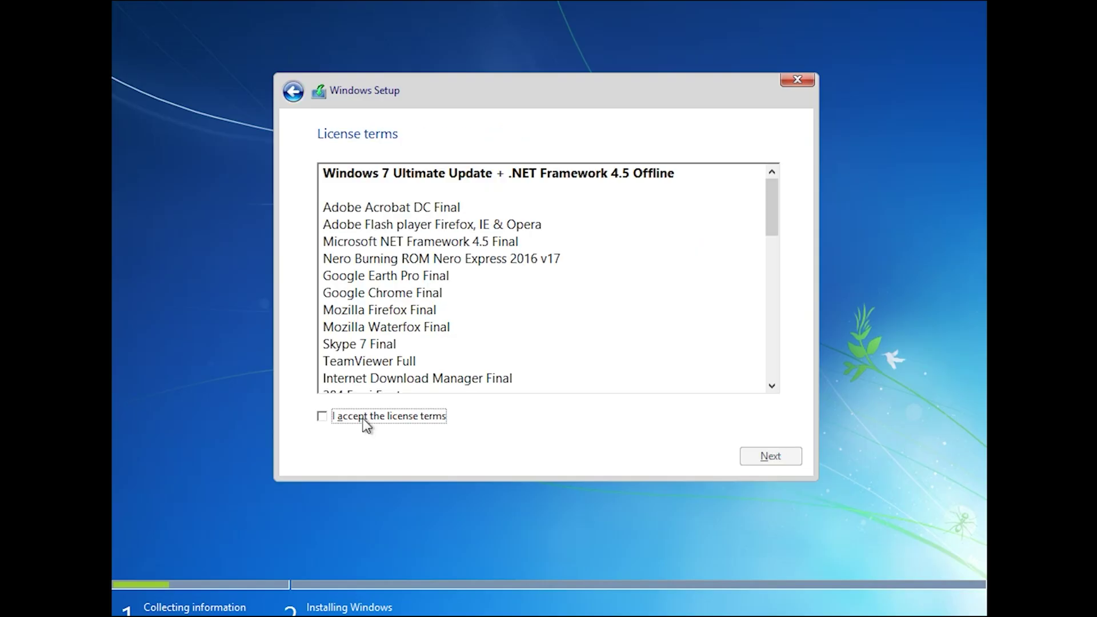
# Step: Accept the Windows 7 license terms and choose a Custom clean installation
pyautogui.click(353, 418)
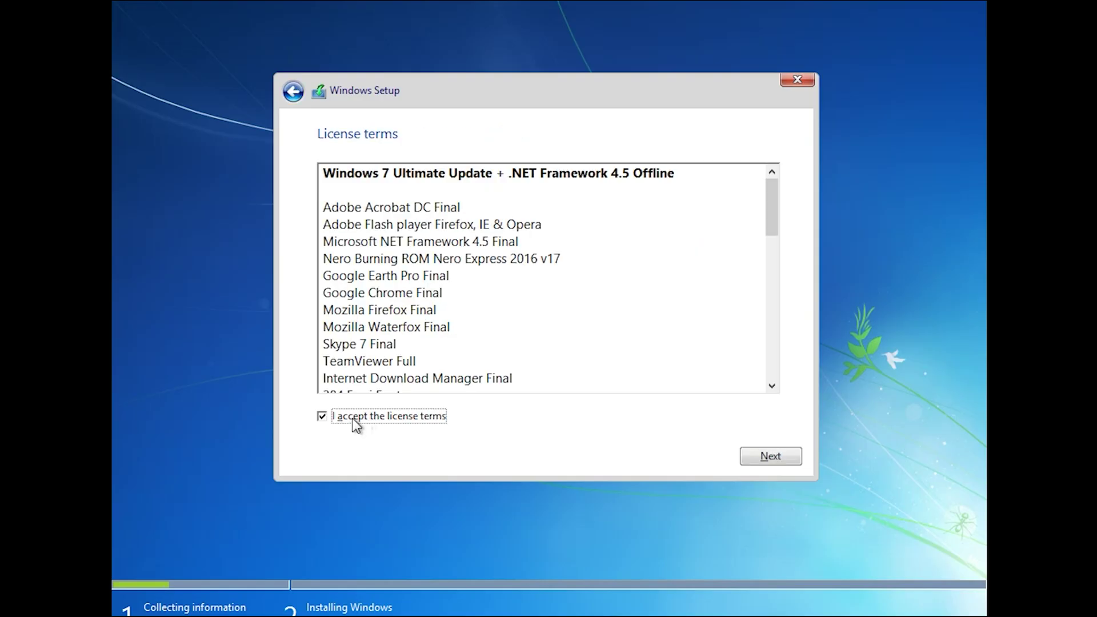
pyautogui.click(776, 452)
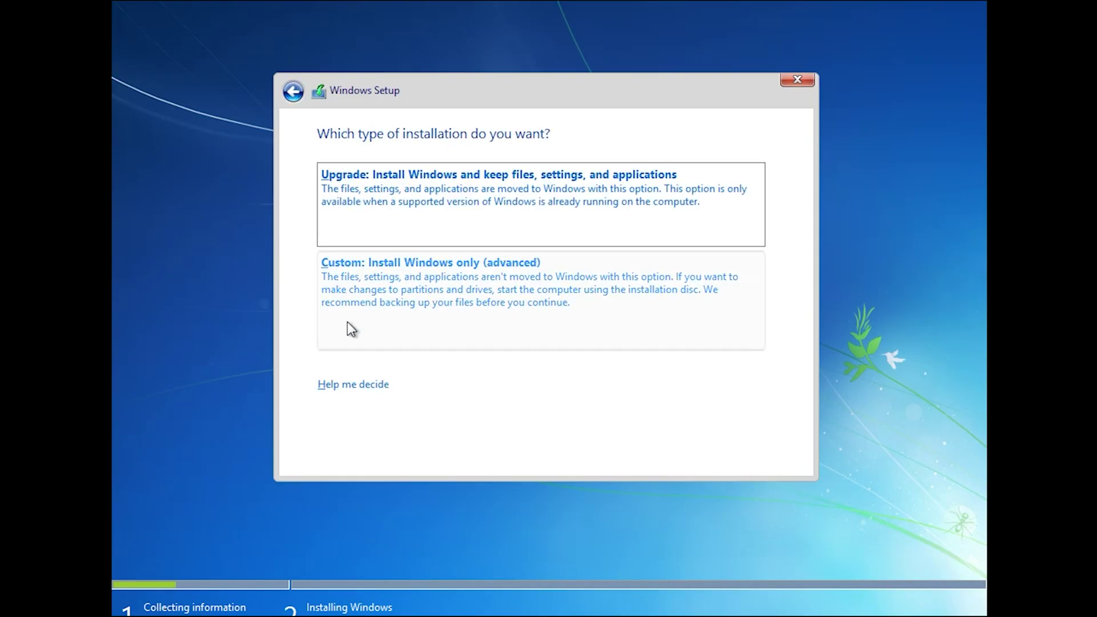
pyautogui.click(476, 297)
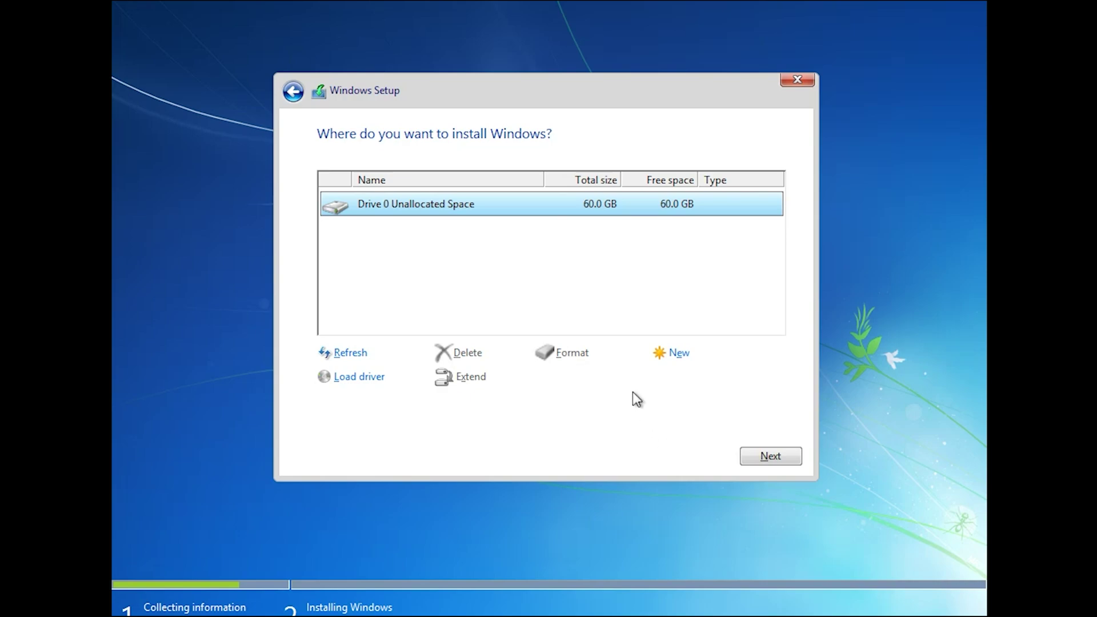
# Step: Install Windows 7 onto Drive 0's 60.0 GB unallocated space
pyautogui.click(781, 464)
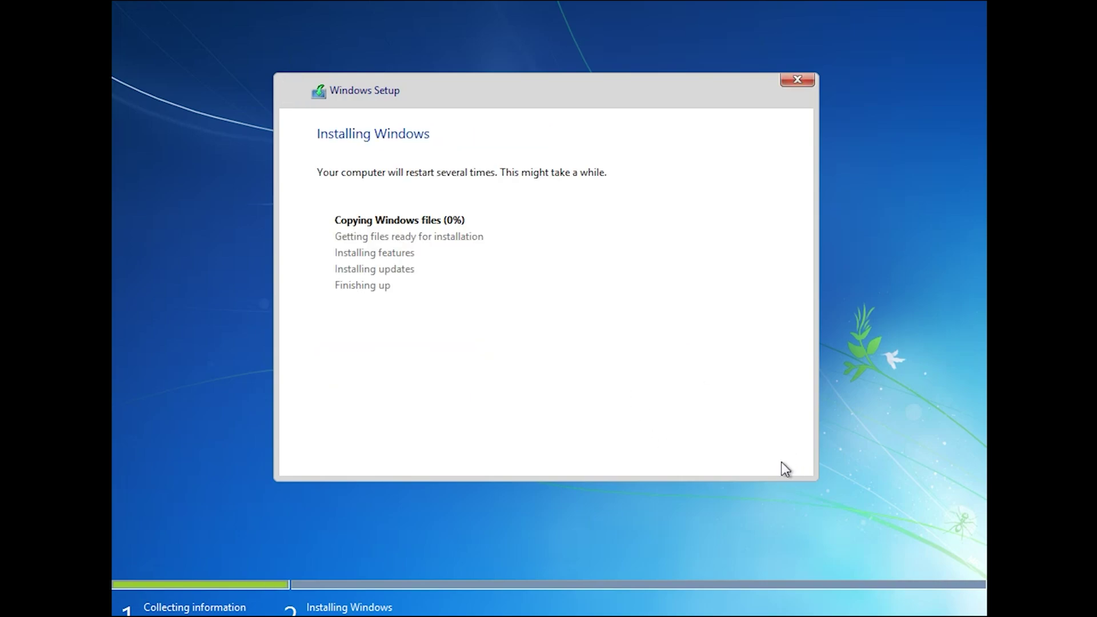